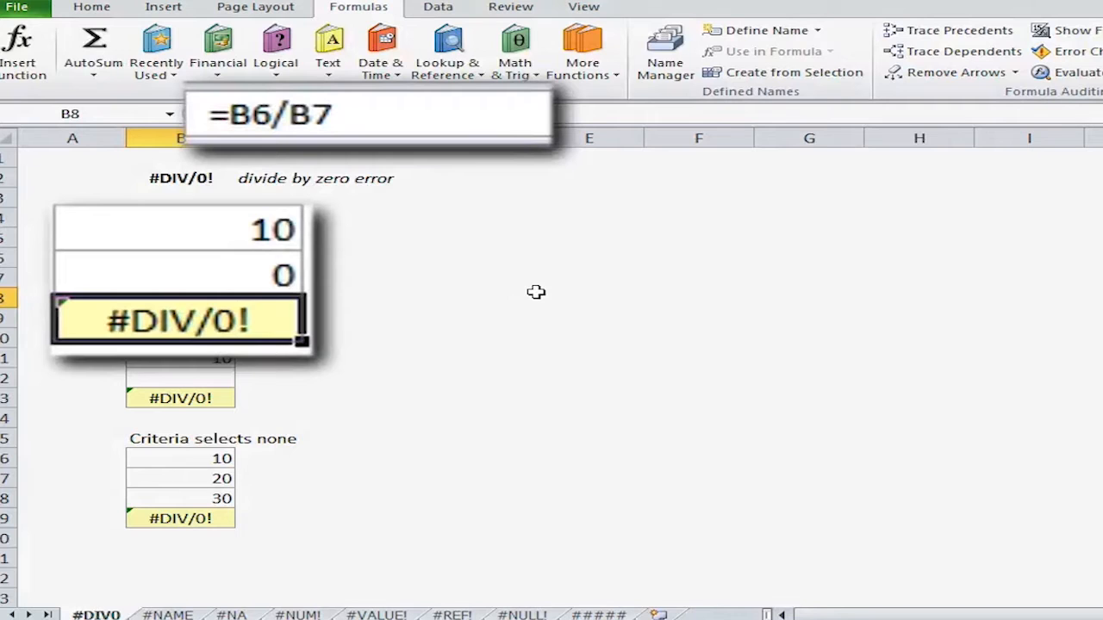
# Check the division formula in B13 on the #DIV0 sheet and correct AVERAGEX to AVERAGE in B9 on the #NAME sheet.
pyautogui.click(175, 397)
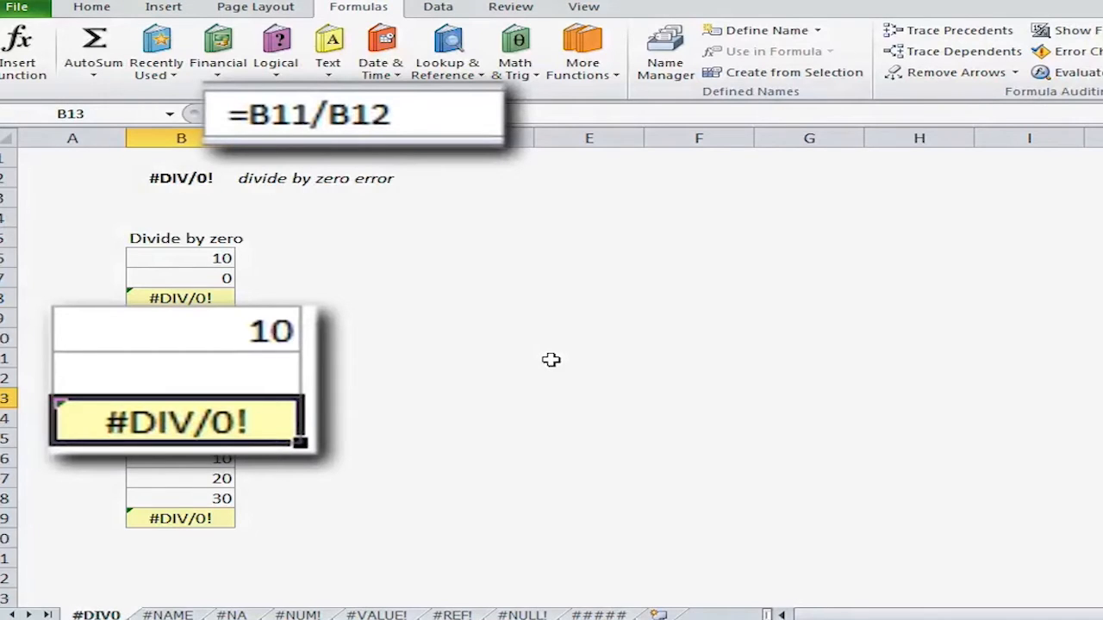
pyautogui.hotkey('ctrl', 'pagedown')
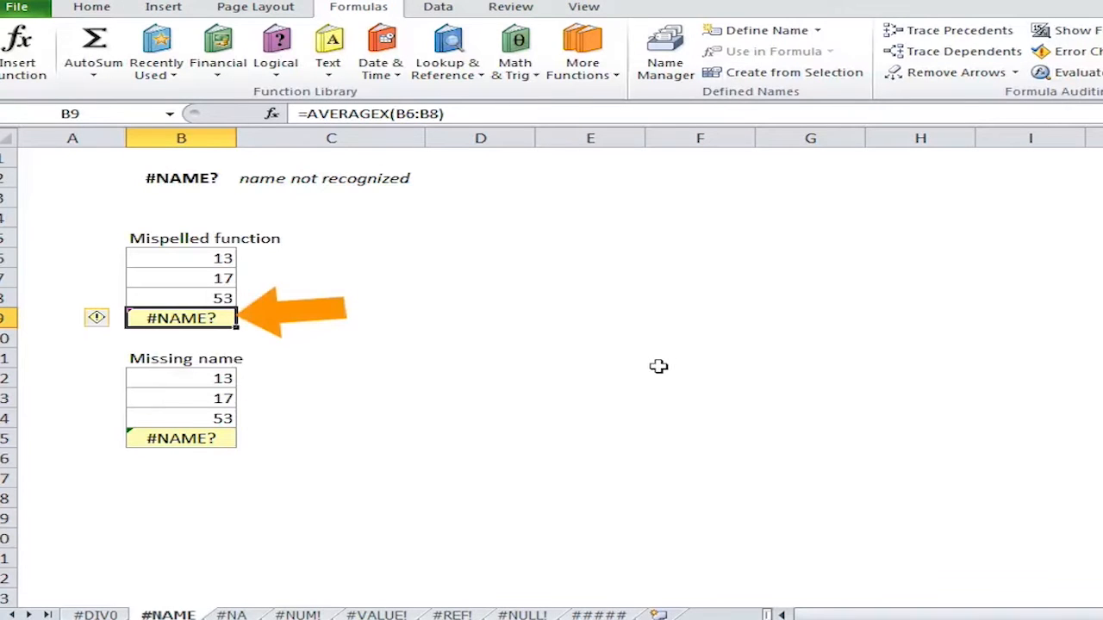
pyautogui.doubleClick(194, 319)
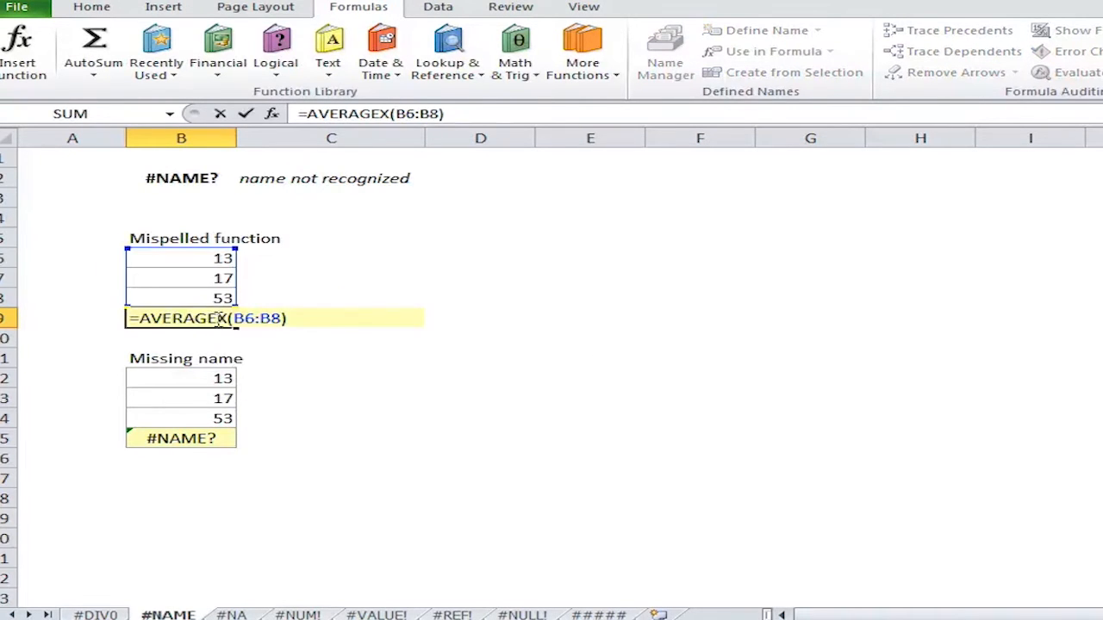
pyautogui.click(227, 319)
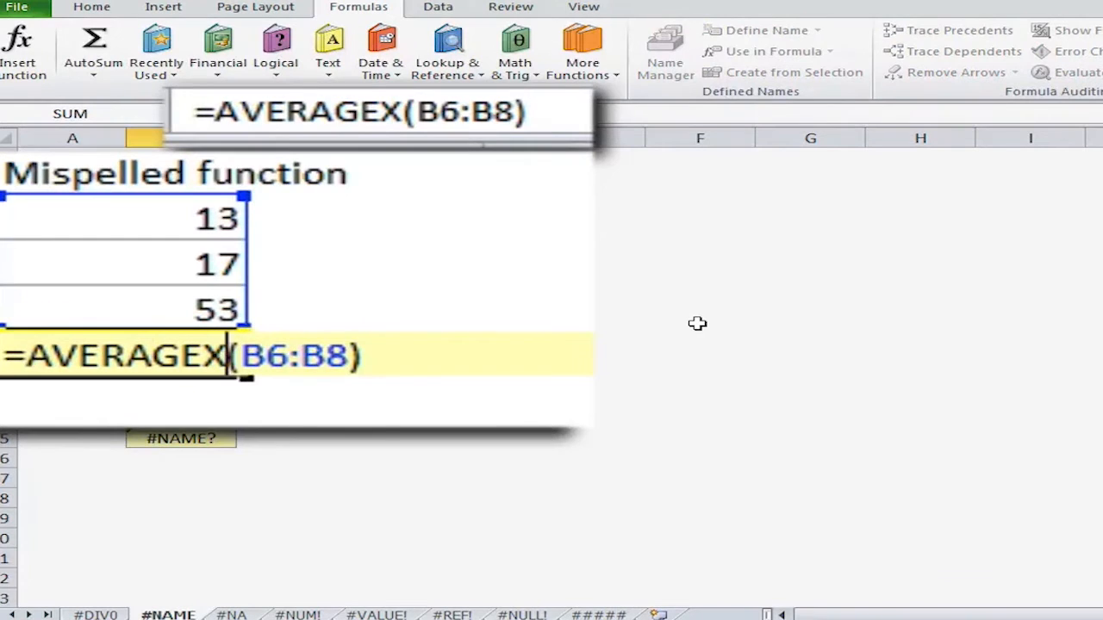
pyautogui.press('BackSpace')
pyautogui.press('Return')
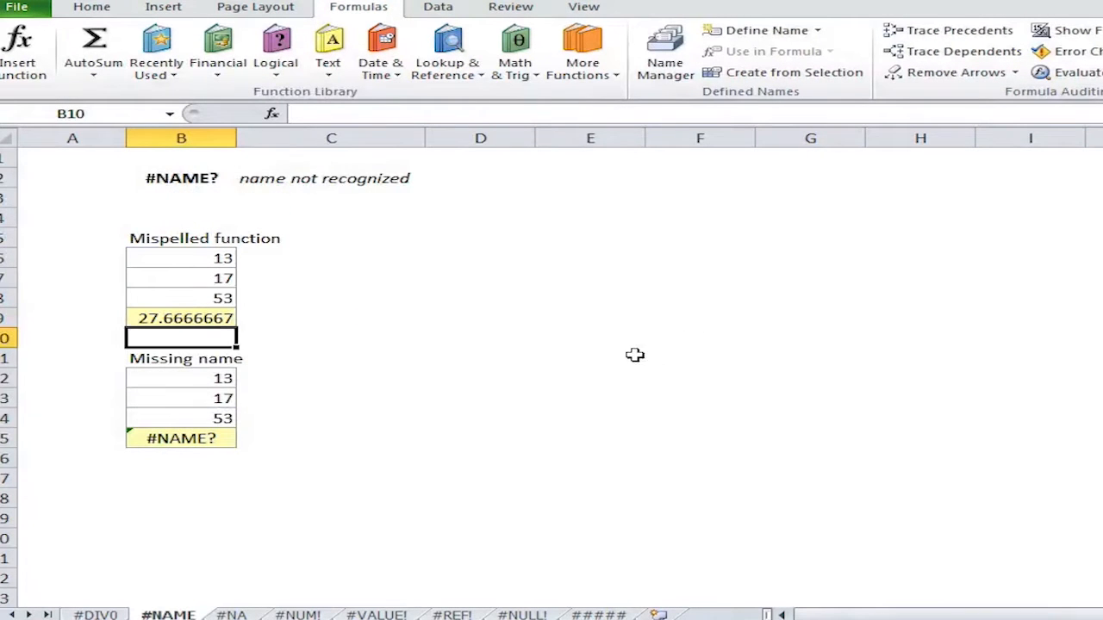
# Inspect the AVERAGE formula in B15 under Missing name and the three numbers above it.
pyautogui.click(209, 437)
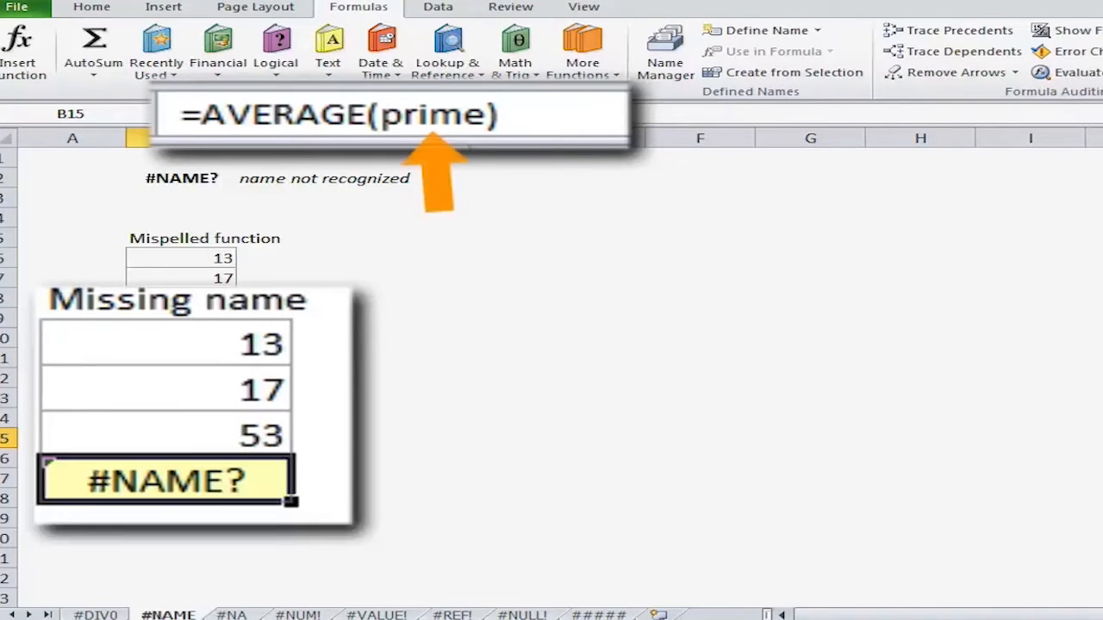
pyautogui.moveTo(222, 337); pyautogui.dragTo(202, 426)
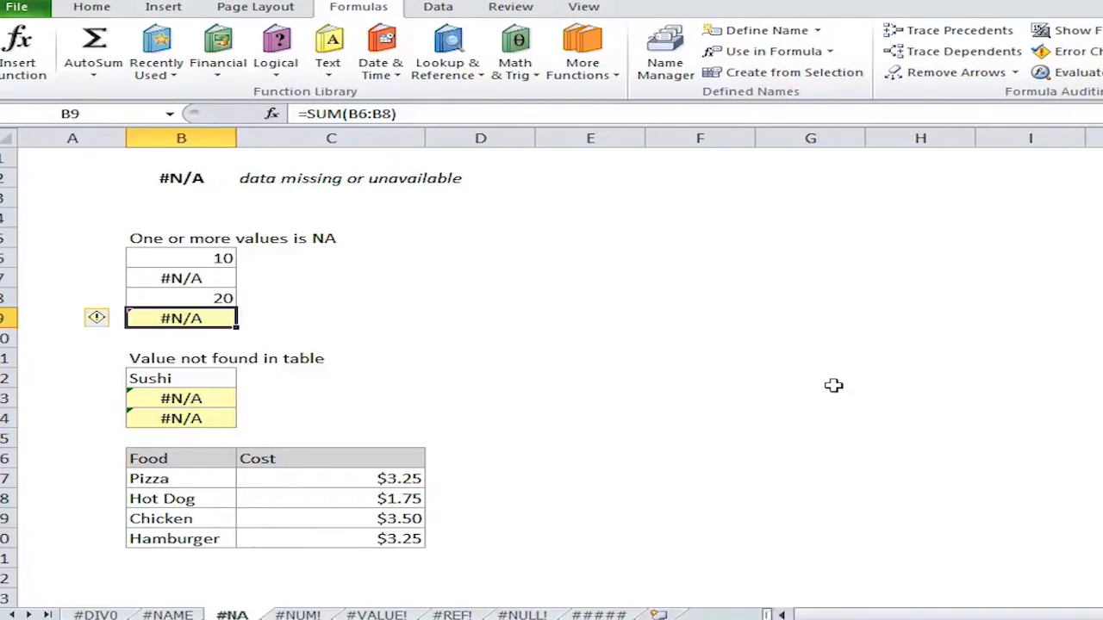
# Replace the NA() formula in B7 on the #NA sheet with 5.
pyautogui.click(202, 279)
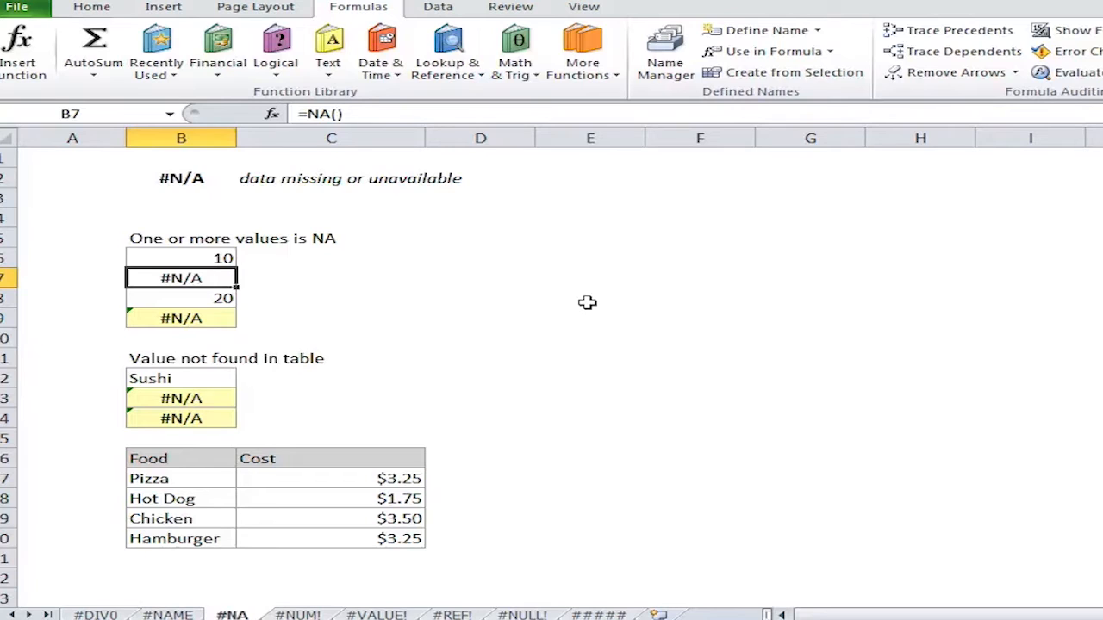
pyautogui.write('5')
pyautogui.press('Return')
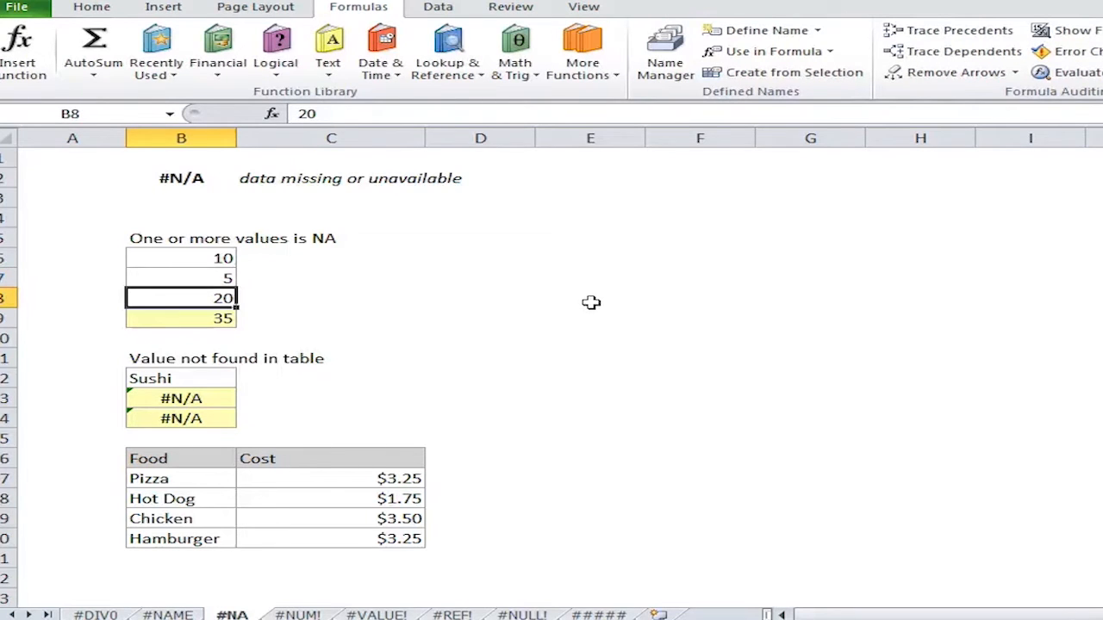
# Set the exponent in B6 on the #NUM! sheet to 10.
pyautogui.hotkey('ctrl', 'pagedown')
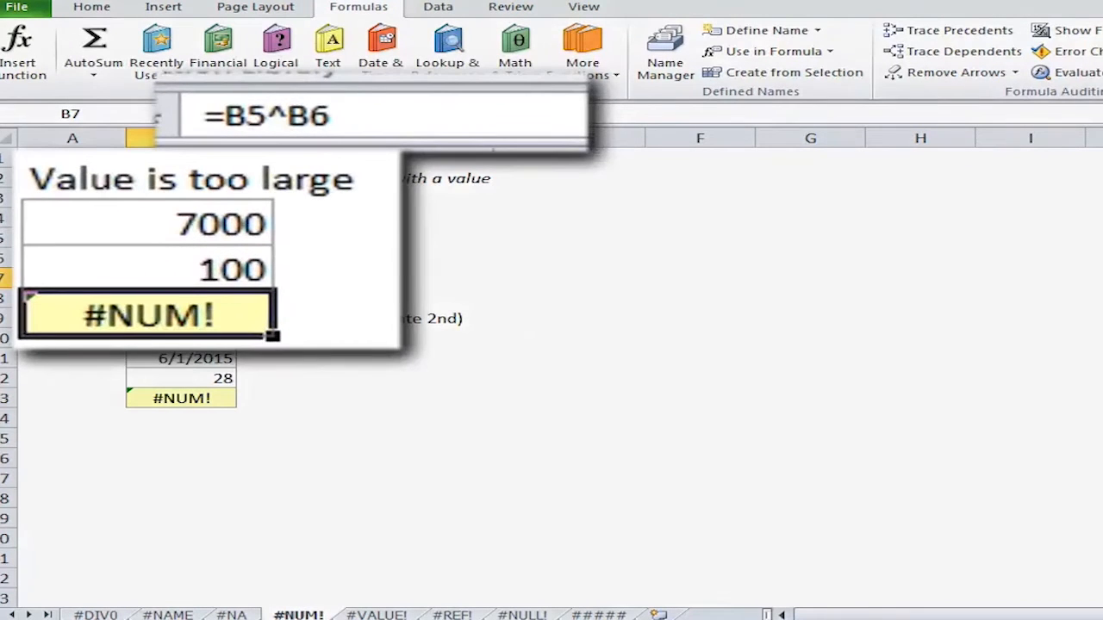
pyautogui.click(184, 274)
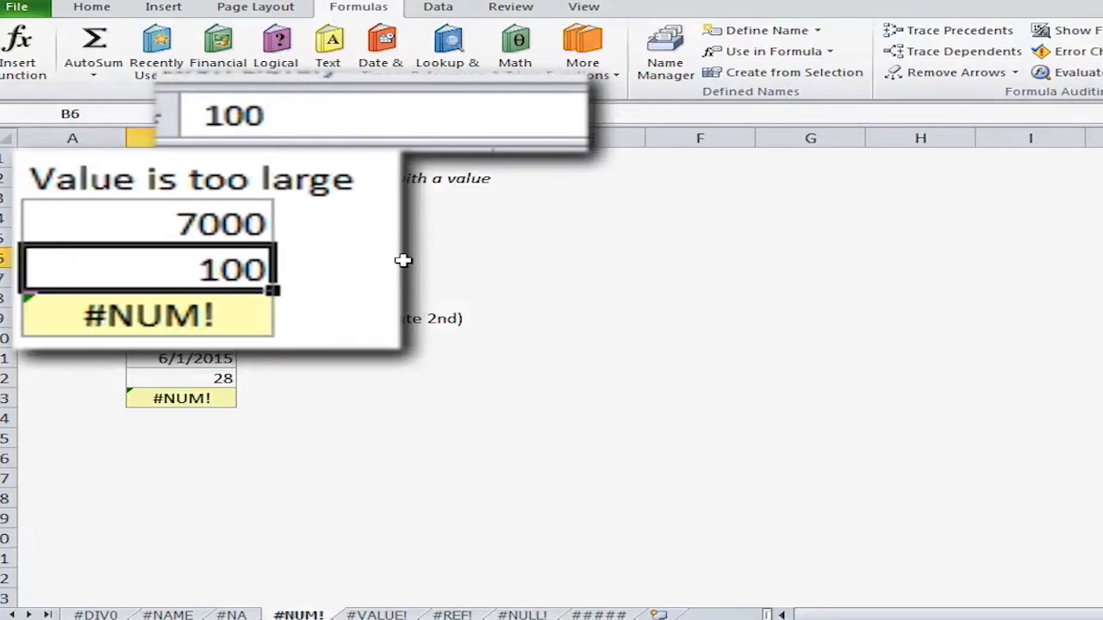
pyautogui.write('10')
pyautogui.press('Return')
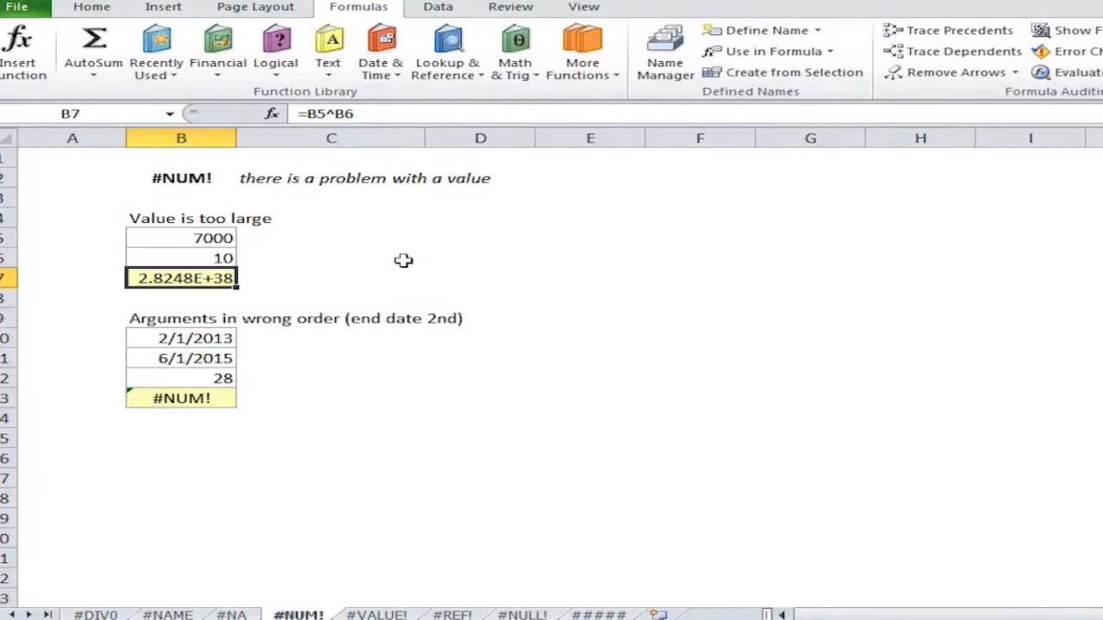
# Compare the DATEDIF formulas in B12 and B13 on the #NUM! sheet and check the MONTH formula in B13 on the #VALUE! sheet.
pyautogui.click(217, 397)
pyautogui.click(235, 376)
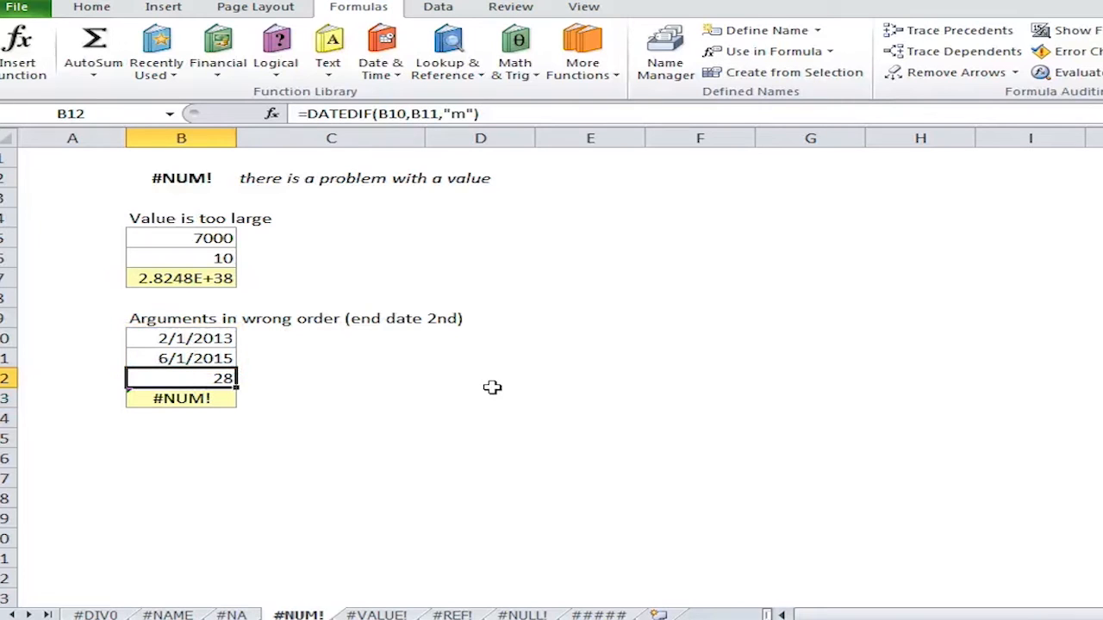
pyautogui.click(204, 396)
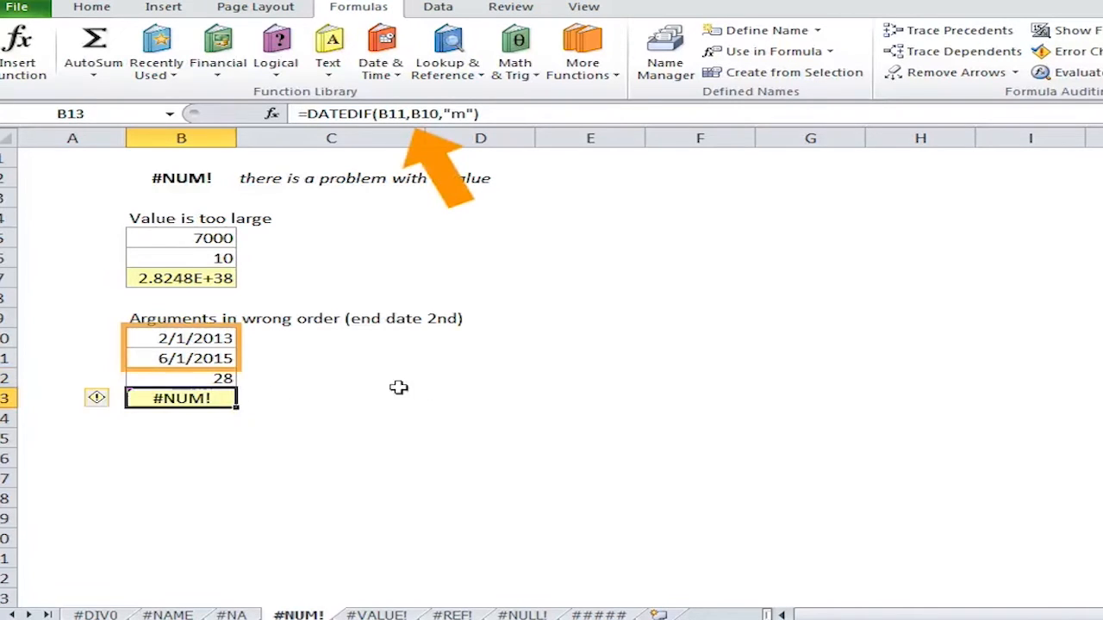
pyautogui.click(380, 615)
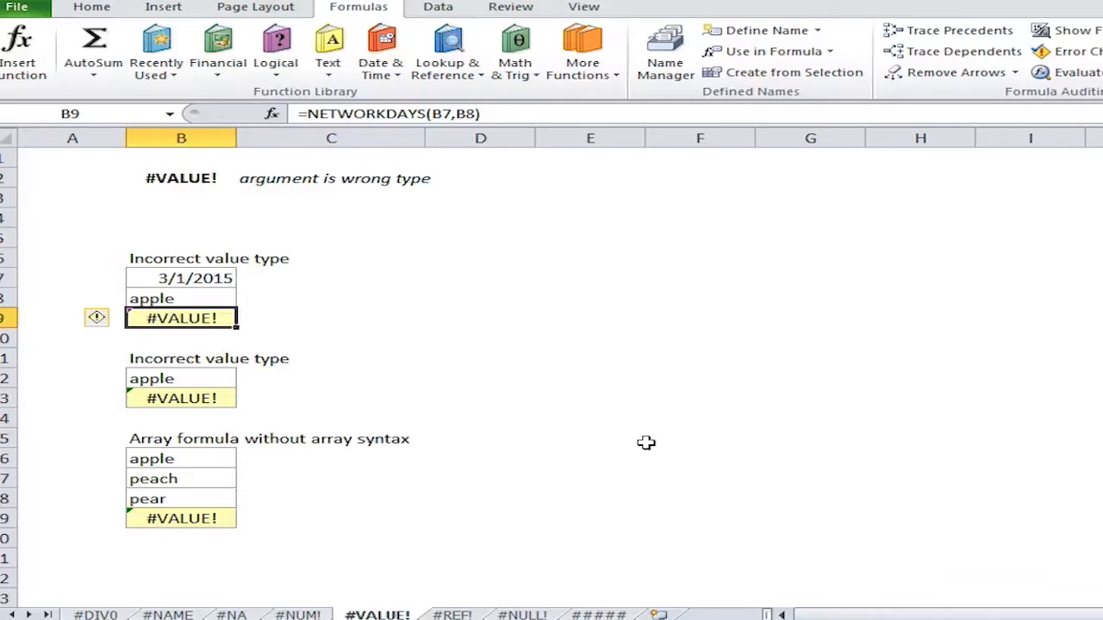
pyautogui.click(220, 396)
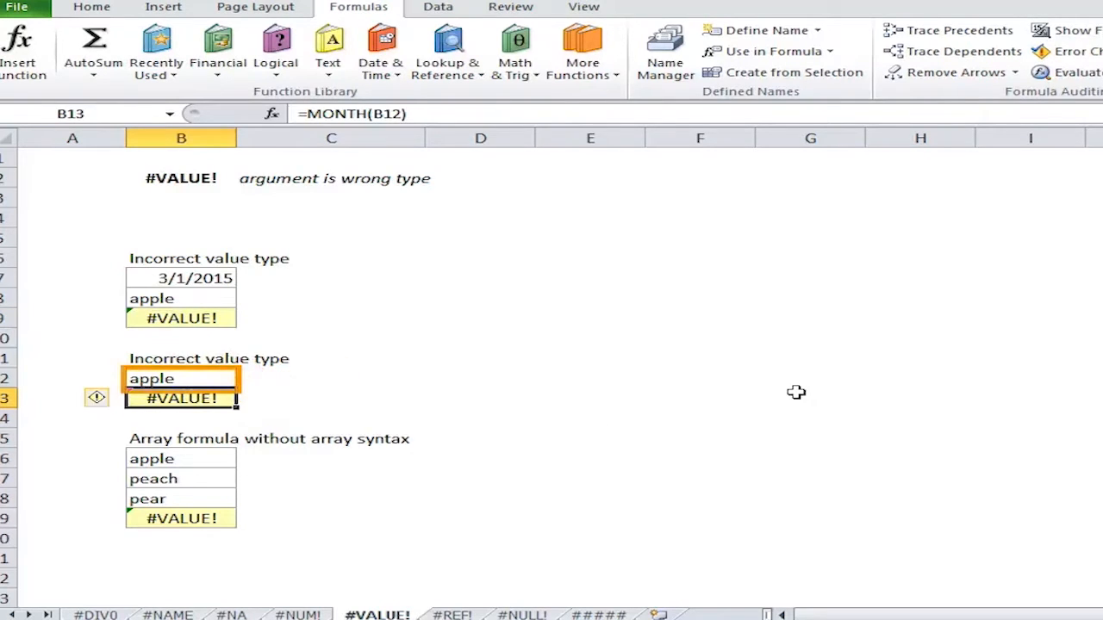
# Examine which cells the SUM formula in B6 on the #REF! sheet refers to, without altering the formula.
pyautogui.hotkey('ctrl', 'pagedown')
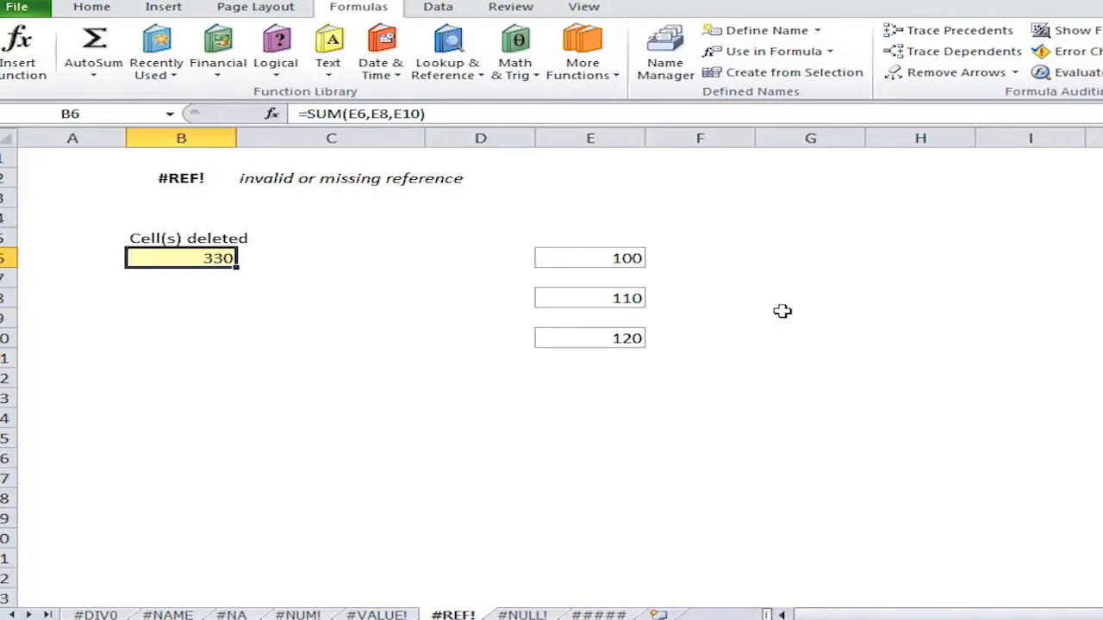
pyautogui.doubleClick(195, 258)
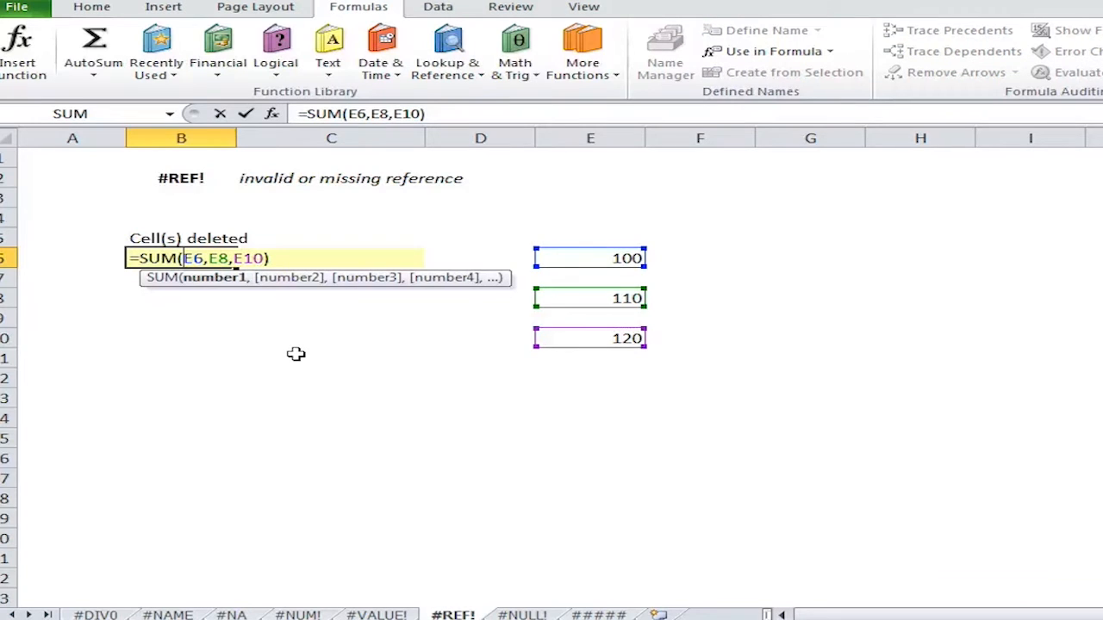
pyautogui.hotkey('ctrl', 'Return')
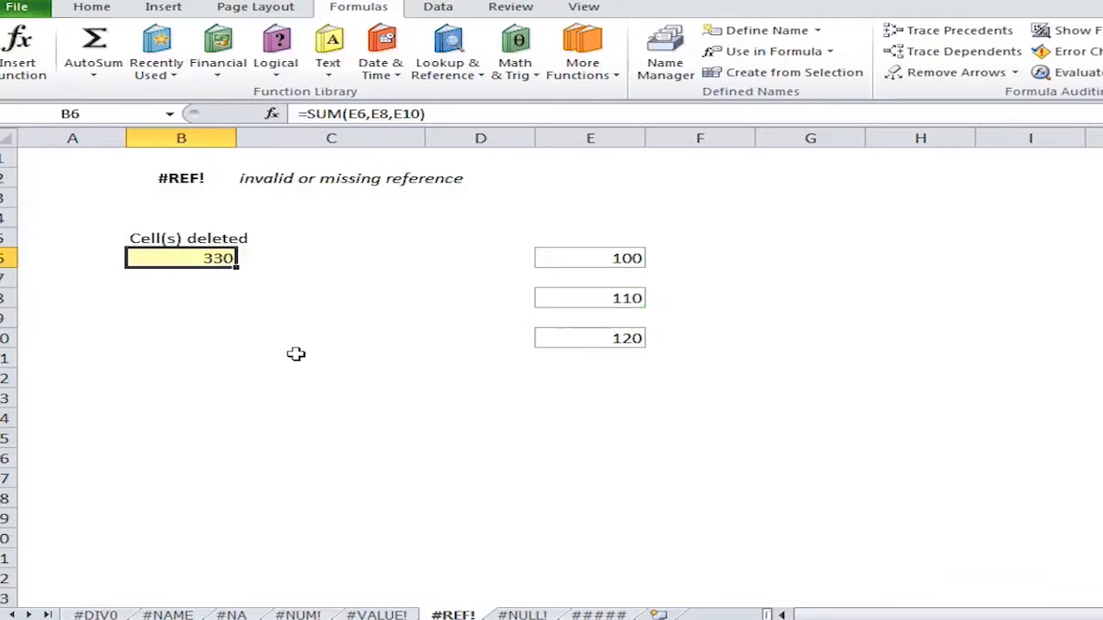
# Delete the entire row 10 on the #REF! sheet and select the SUM formula in B6.
pyautogui.click(4, 339)
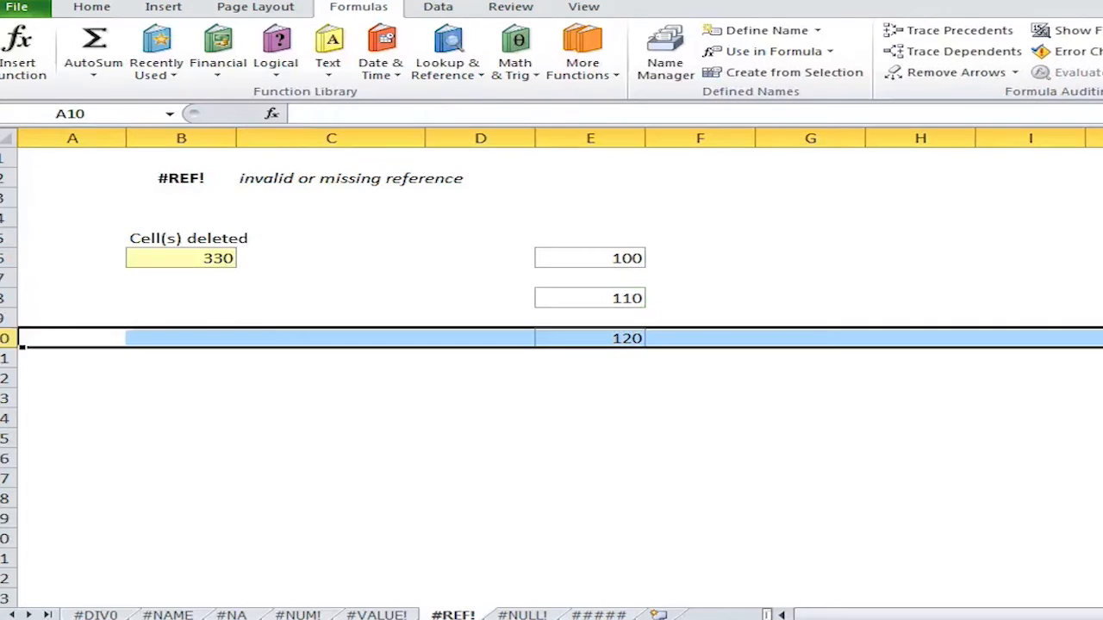
pyautogui.rightClick(6, 339)
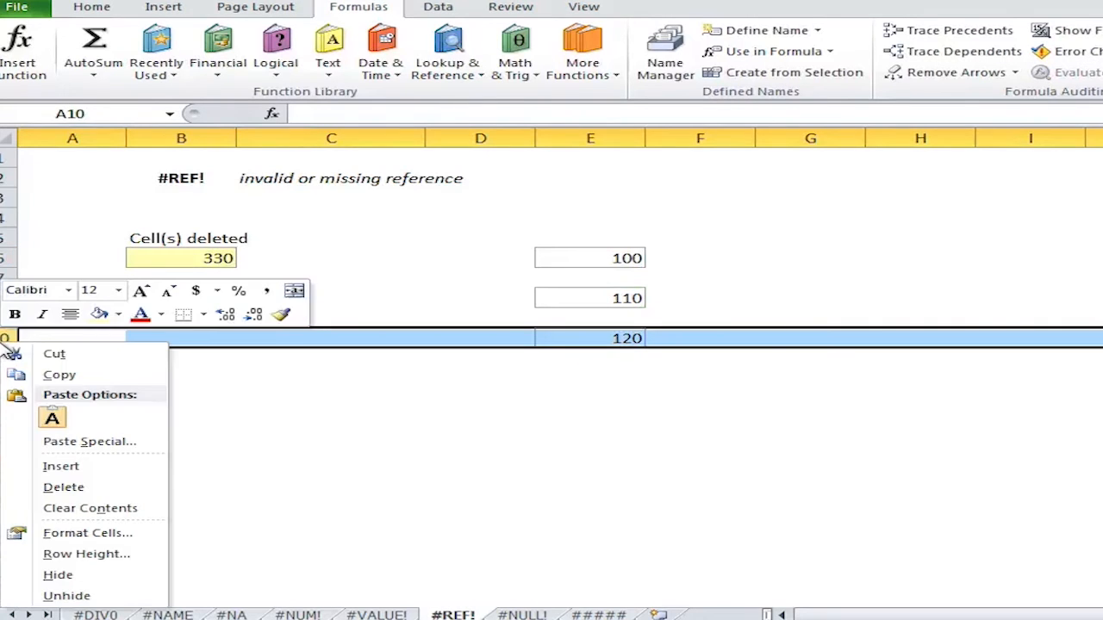
pyautogui.click(81, 488)
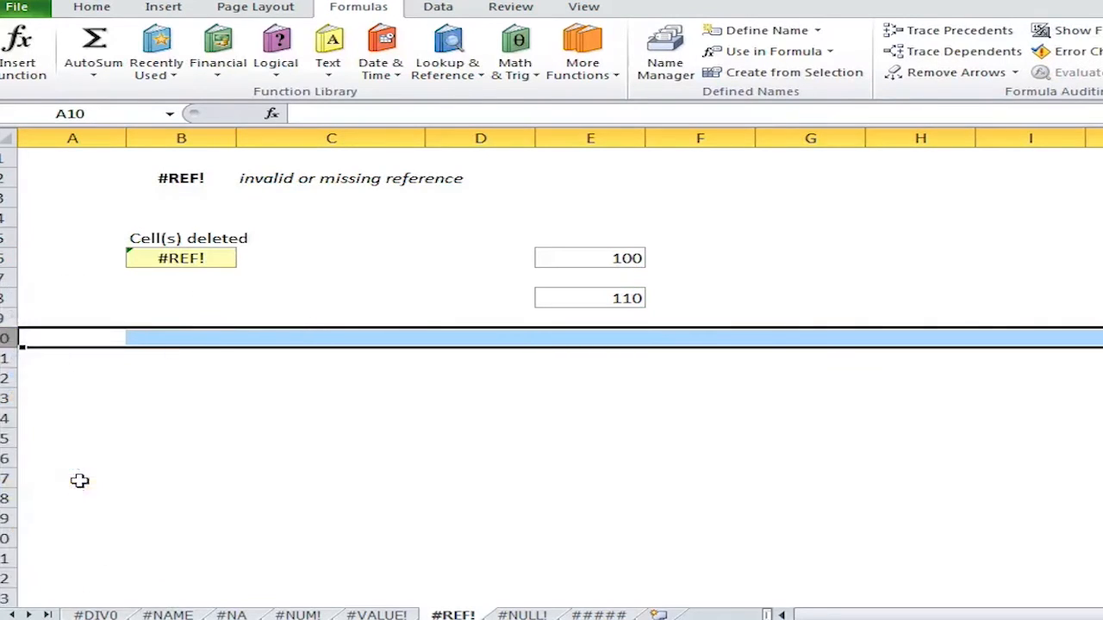
pyautogui.click(169, 258)
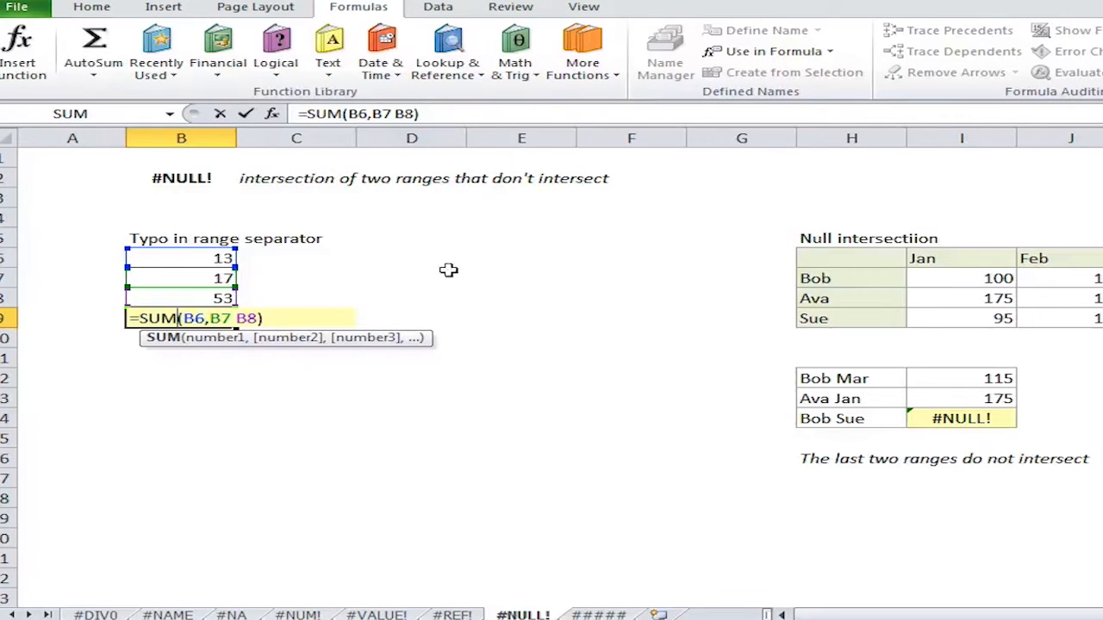
# Correct the formula in B9 on the #NULL! sheet to =SUM(B6,B7,B8) by replacing the space with a comma.
pyautogui.click(237, 318)
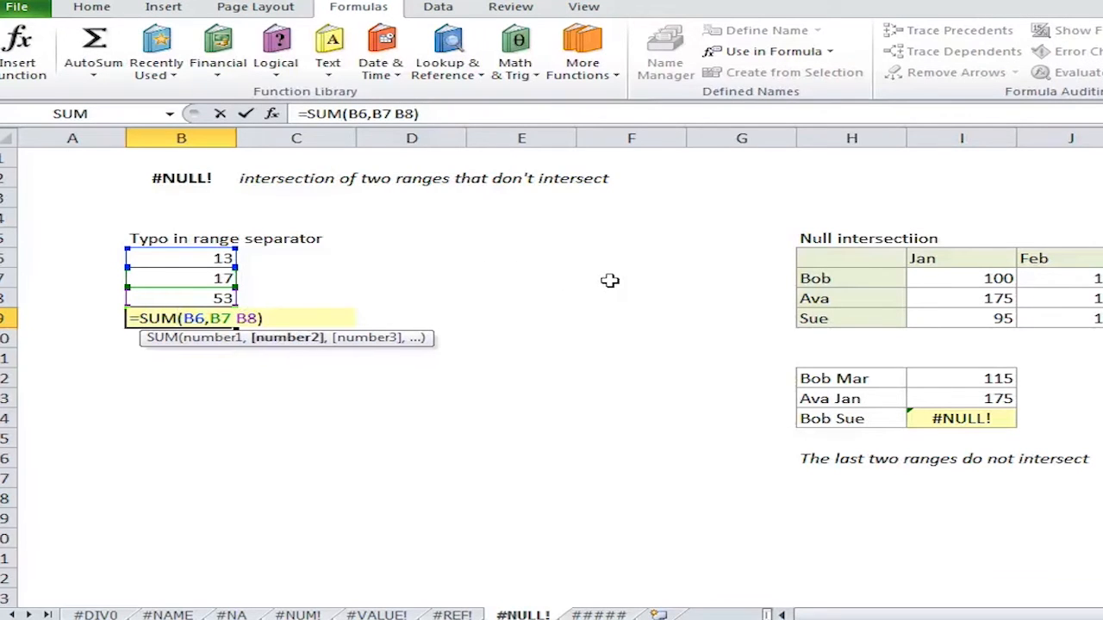
pyautogui.press('BackSpace')
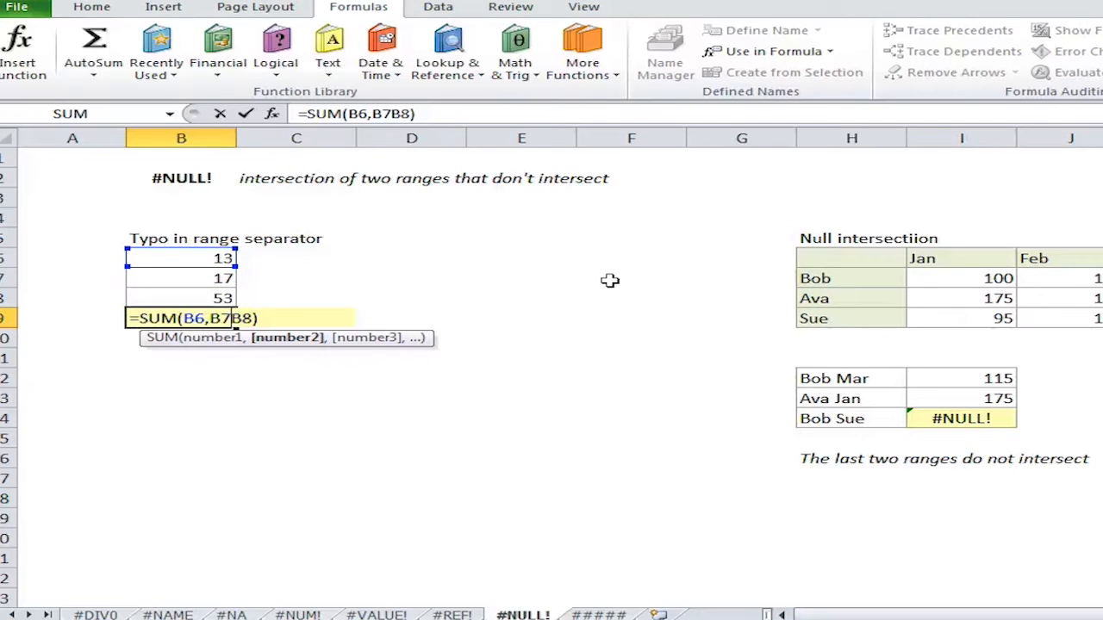
pyautogui.write(',')
pyautogui.press('Return')
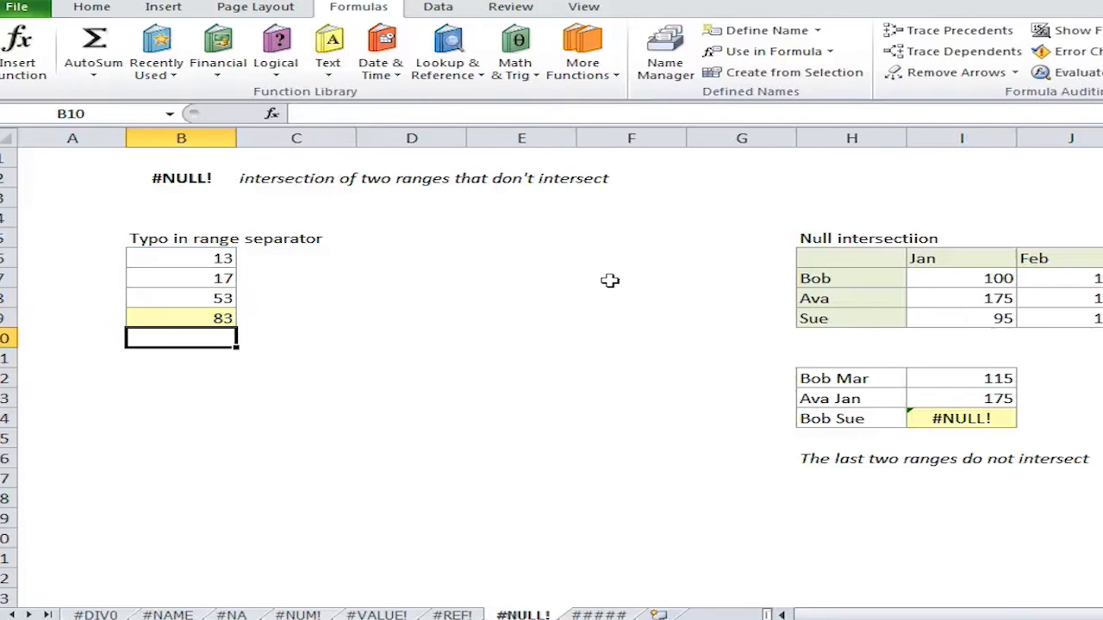
# Auto-fit the width of column B on the ##### sheet to its date.
pyautogui.hotkey('ctrl', 'pagedown')
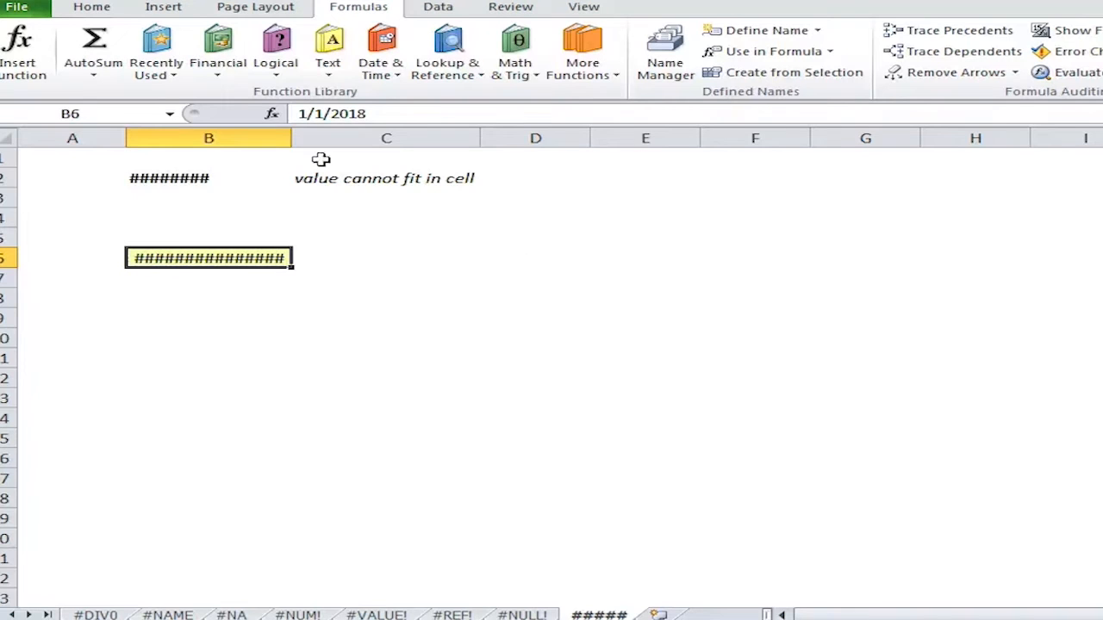
pyautogui.doubleClick(292, 138)
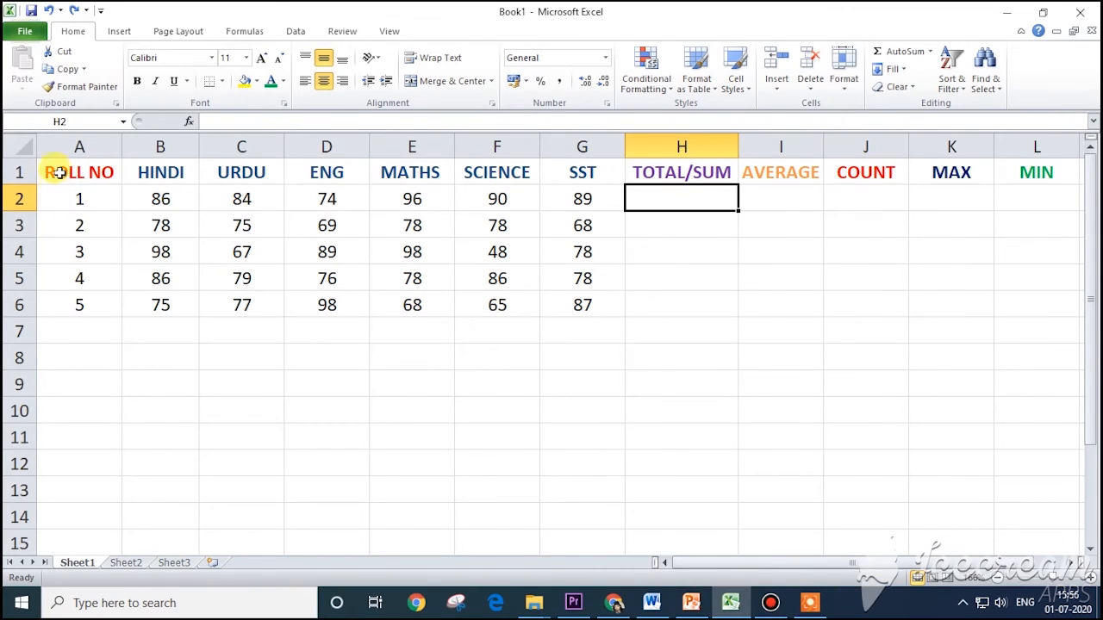
# Look over the marks table in Book1, the subject marks of roll number 1 and that row's empty result cells.
pyautogui.click(78, 175)
pyautogui.moveTo(77, 175); pyautogui.dragTo(1009, 322)
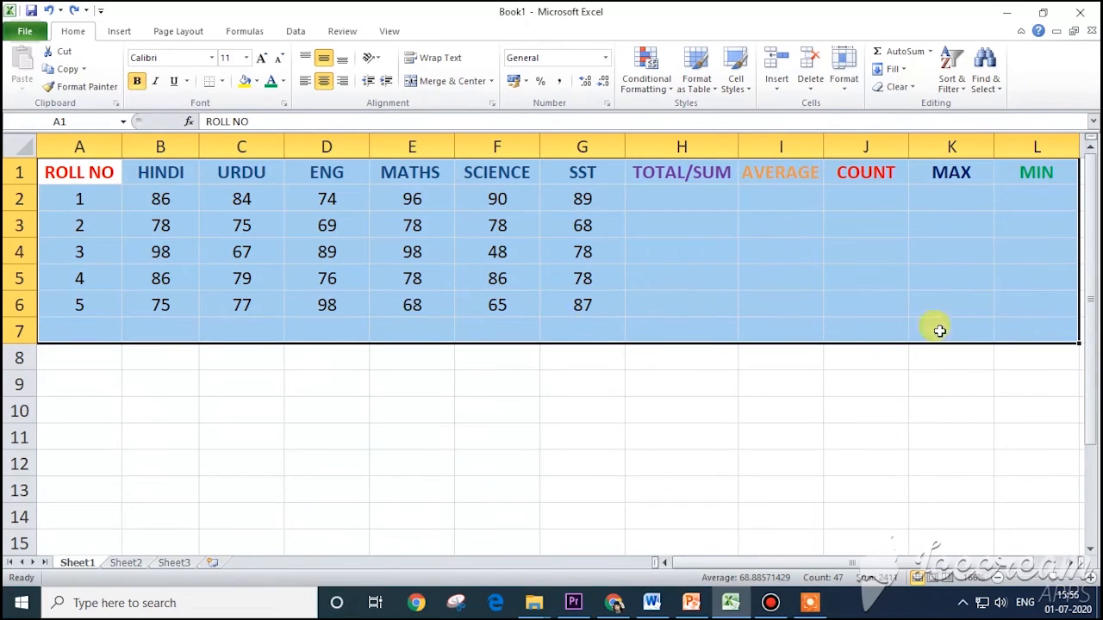
pyautogui.click(152, 201)
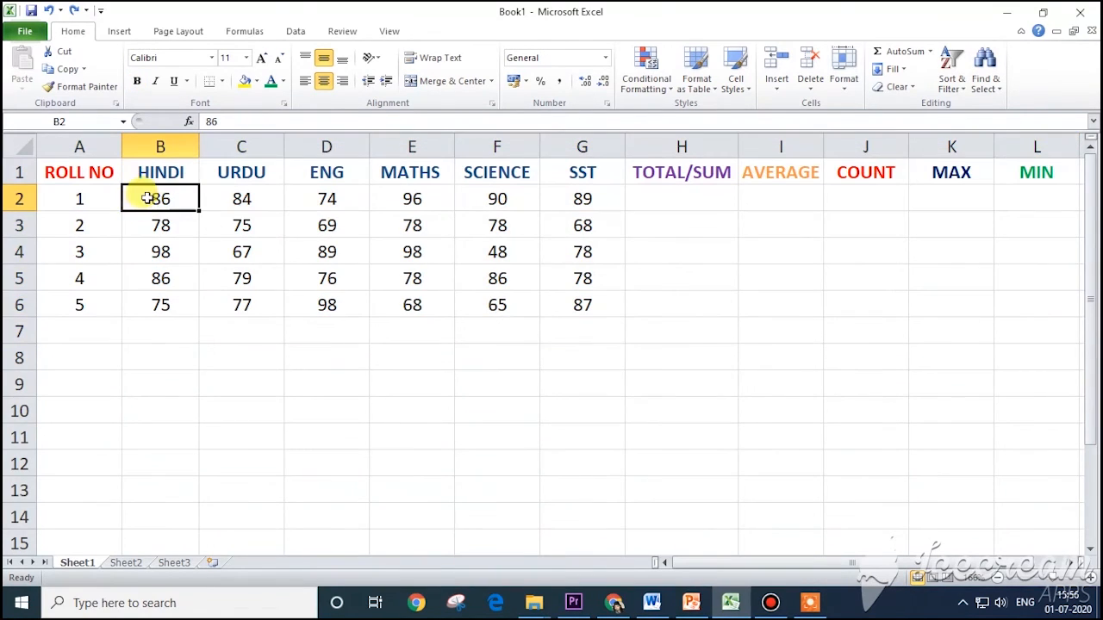
pyautogui.click(93, 204)
pyautogui.moveTo(143, 201); pyautogui.dragTo(554, 205)
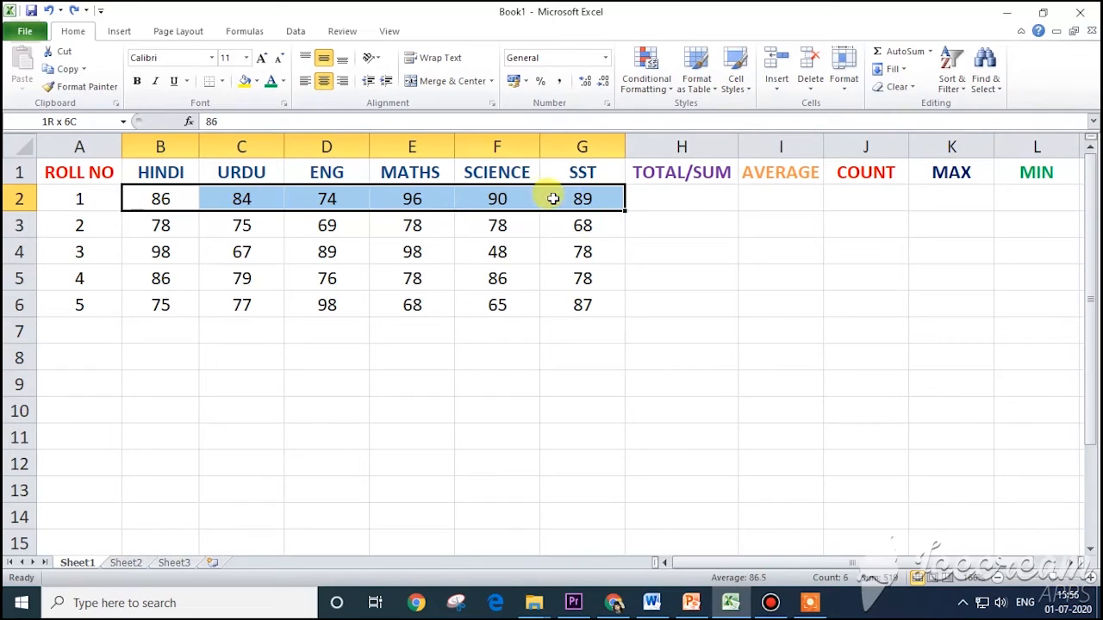
pyautogui.click(692, 204)
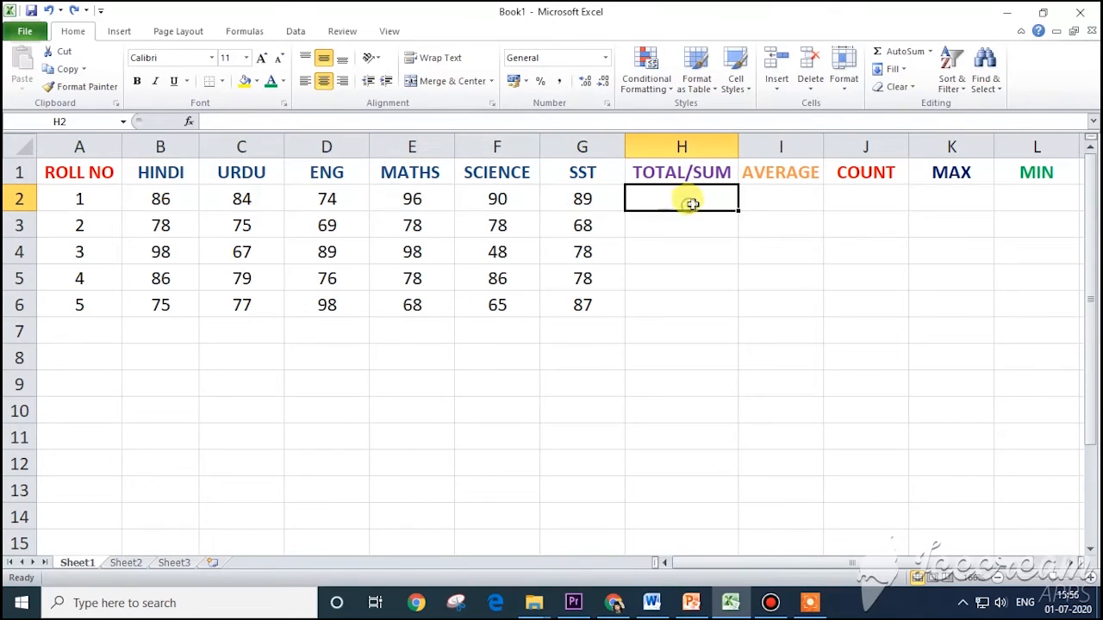
pyautogui.click(891, 198)
pyautogui.click(945, 199)
pyautogui.click(1028, 201)
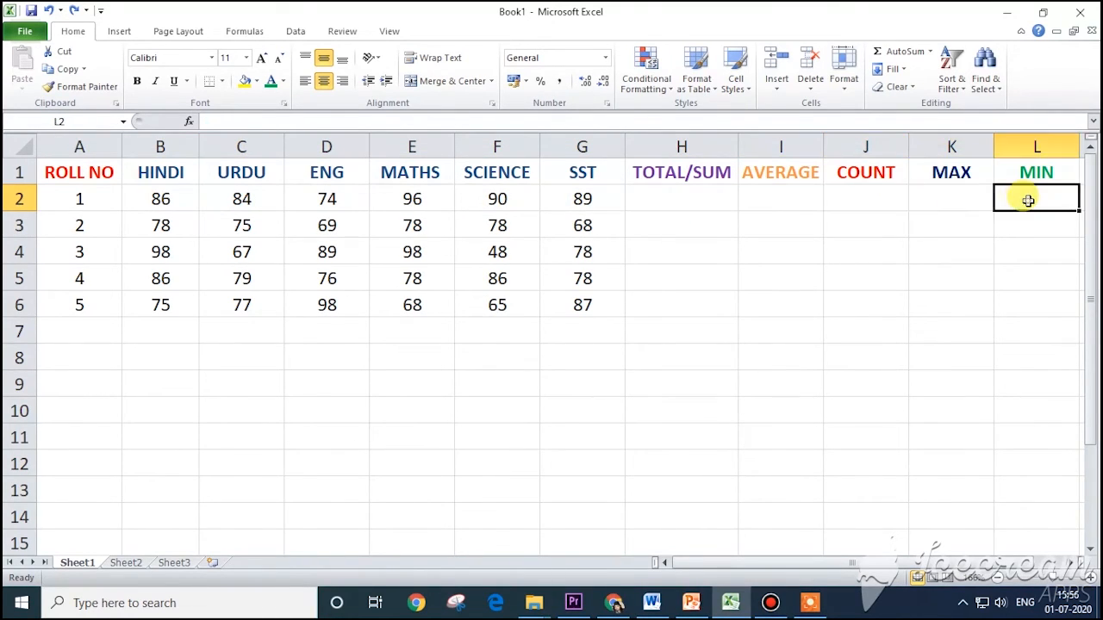
# Total the subject marks of roll number 1 in H2 with AutoSum's Sum function over B2:G2.
pyautogui.click(692, 200)
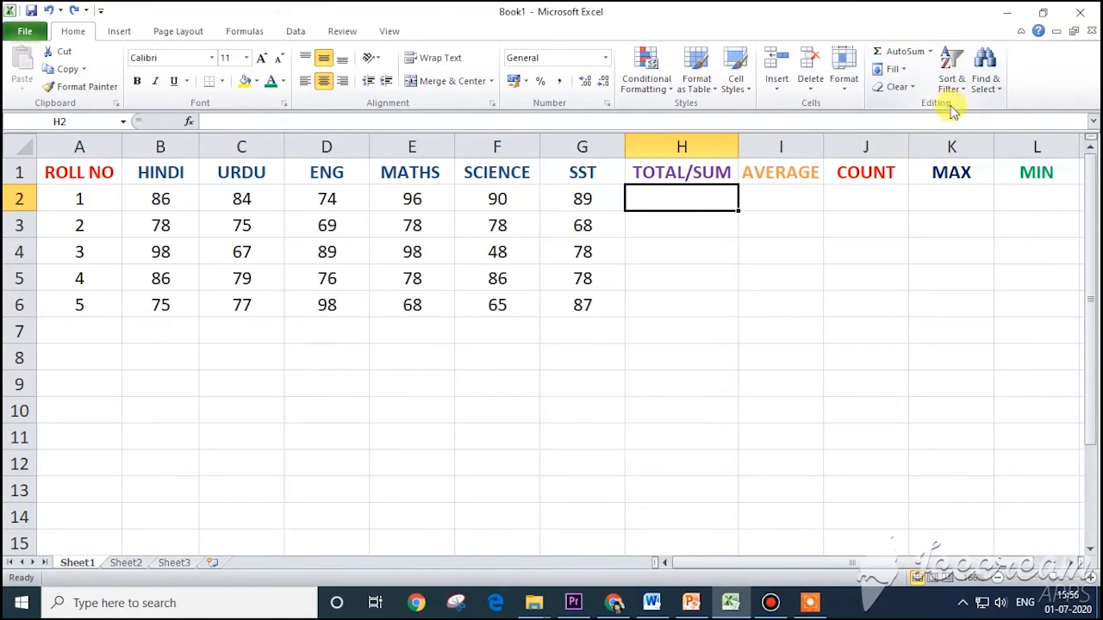
pyautogui.click(930, 51)
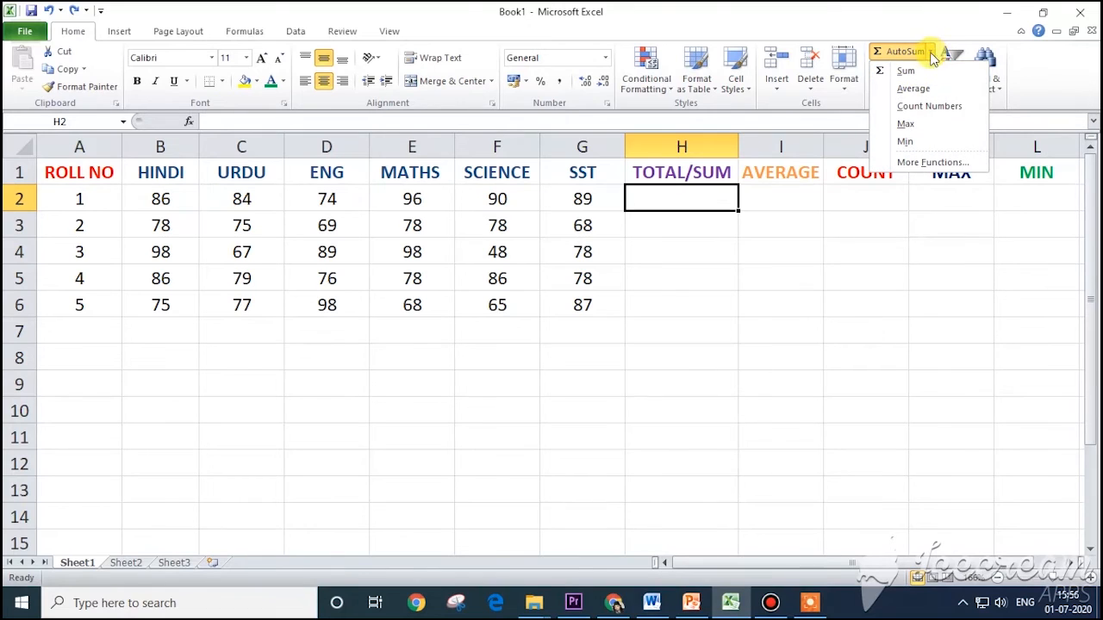
pyautogui.click(923, 70)
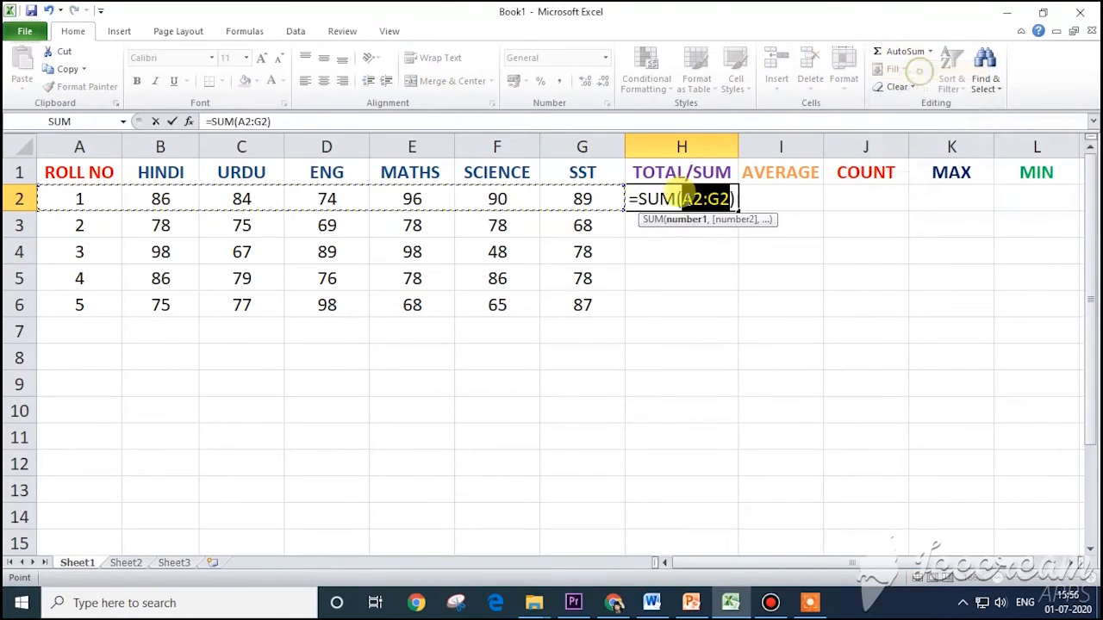
pyautogui.click(137, 201)
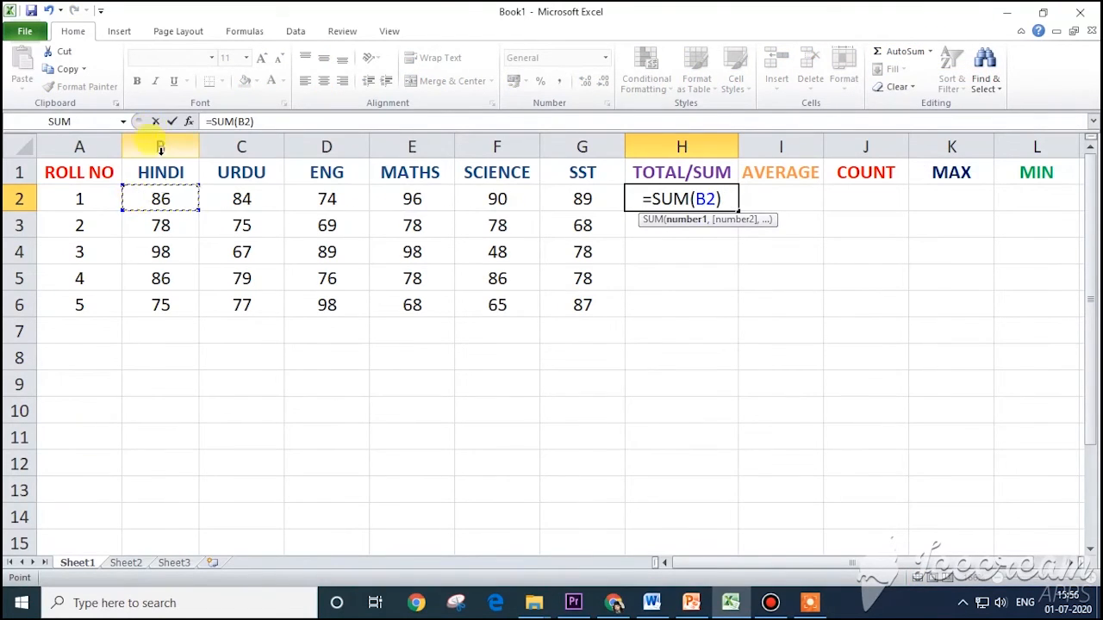
pyautogui.moveTo(158, 199); pyautogui.dragTo(582, 199)
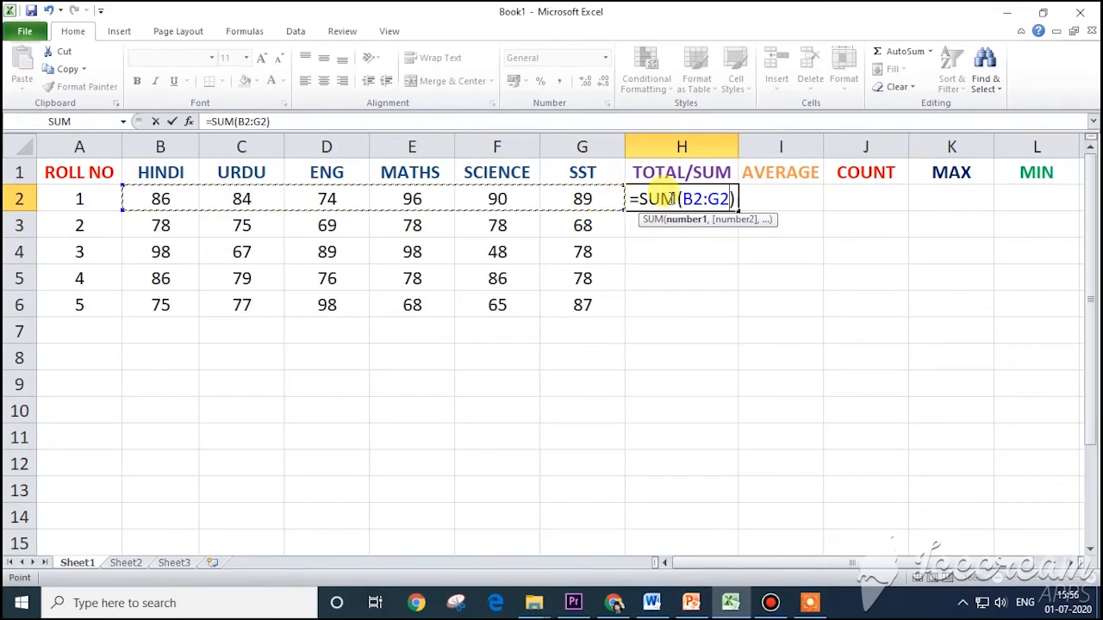
pyautogui.press('Return')
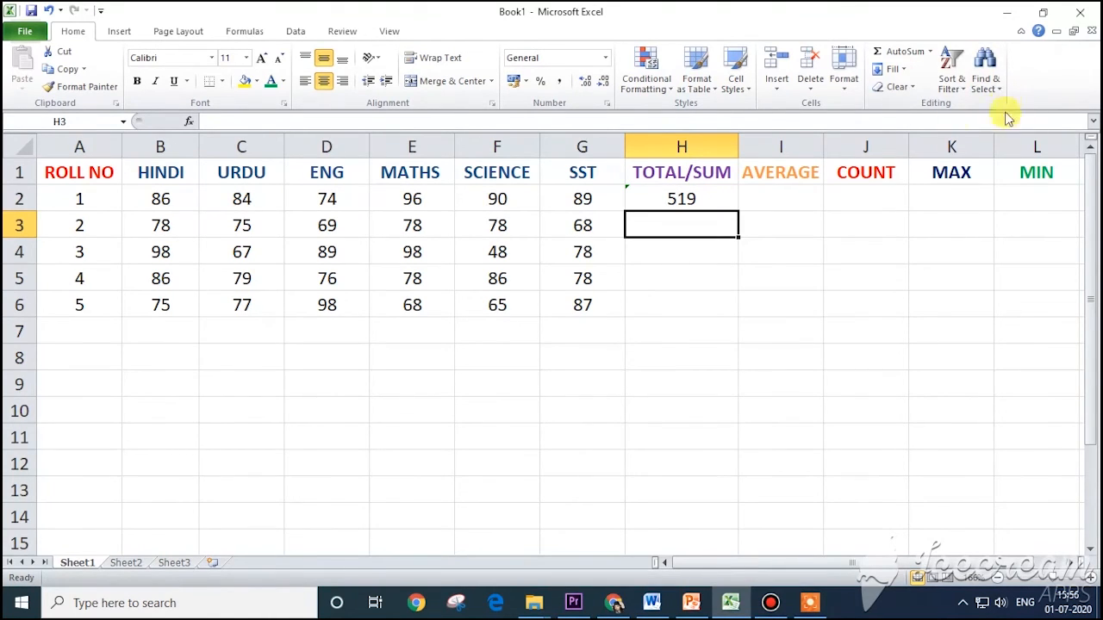
# Total the subject marks of roll number 2 in H3 with AutoSum's Sum function over B3:G3.
pyautogui.click(929, 54)
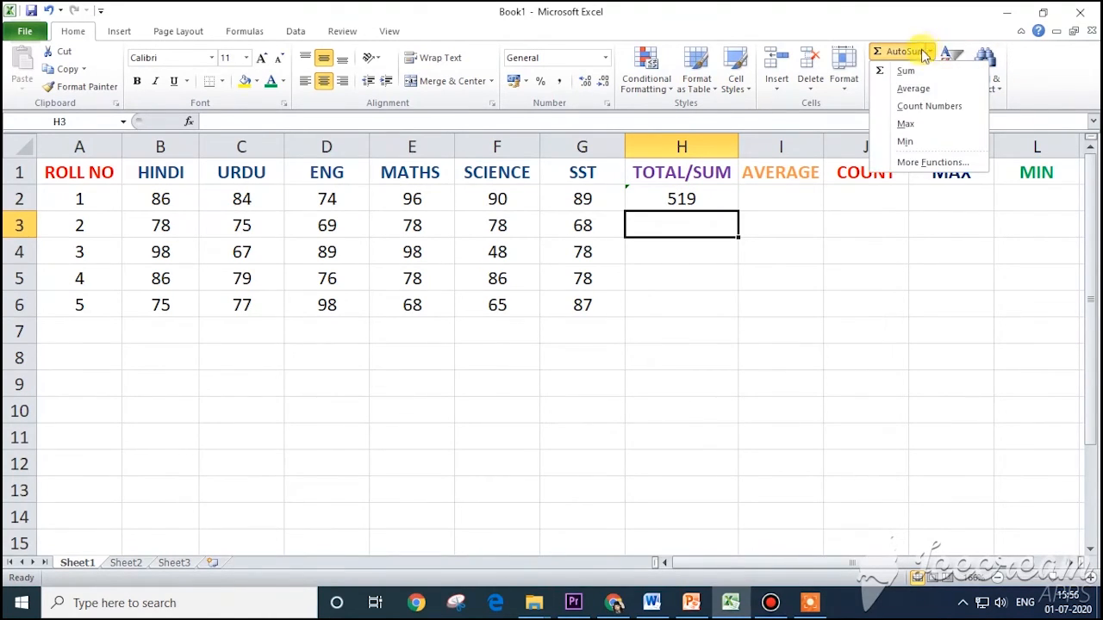
pyautogui.click(907, 72)
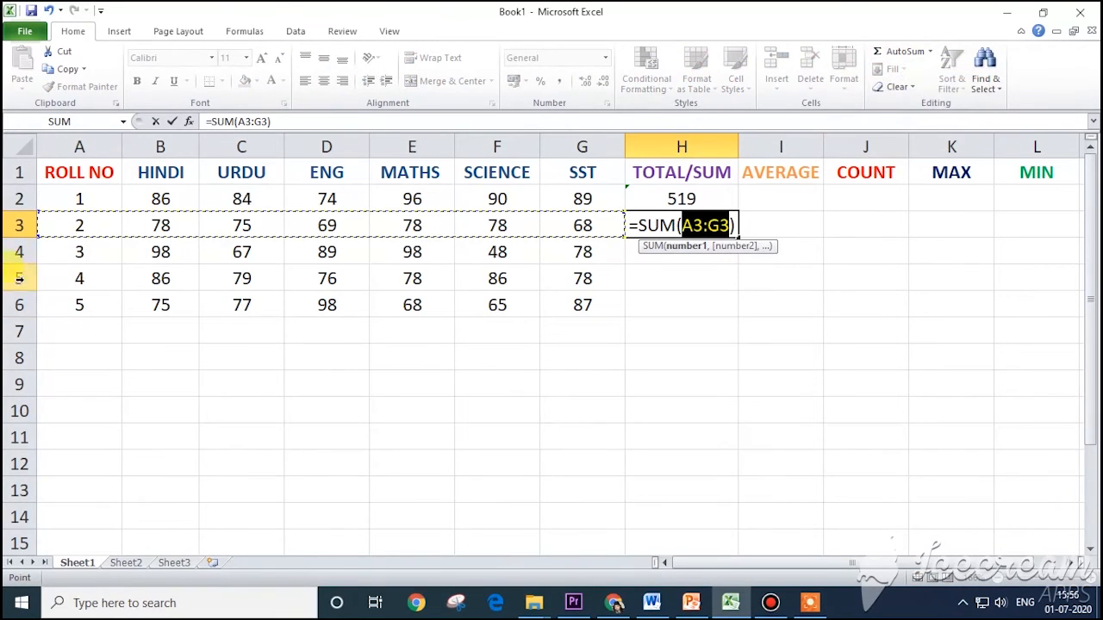
pyautogui.click(145, 225)
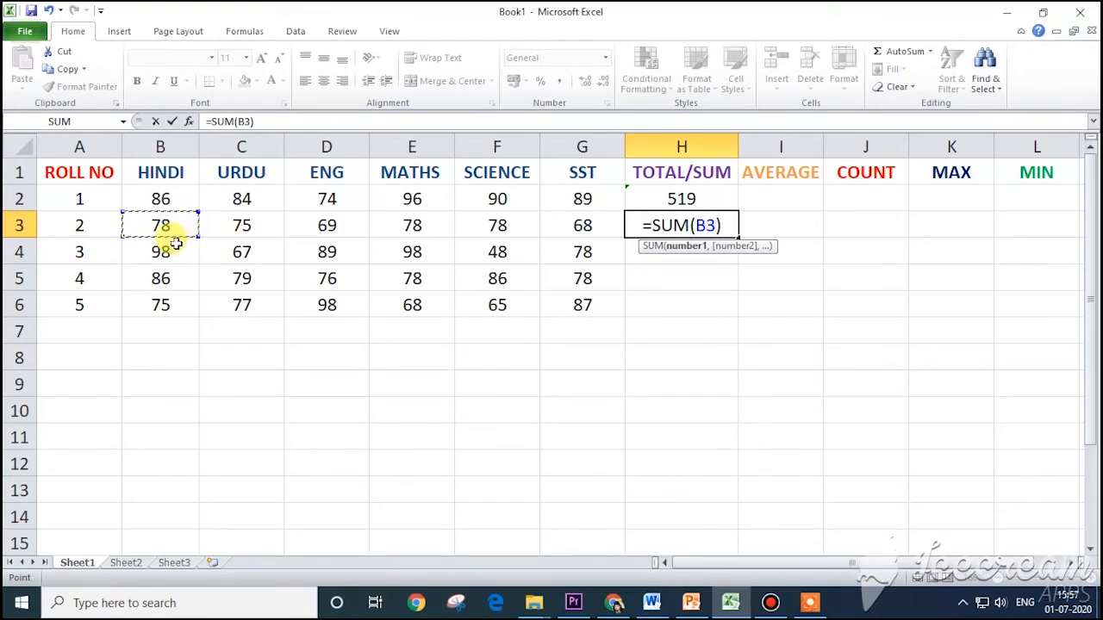
pyautogui.moveTo(164, 226); pyautogui.dragTo(564, 223)
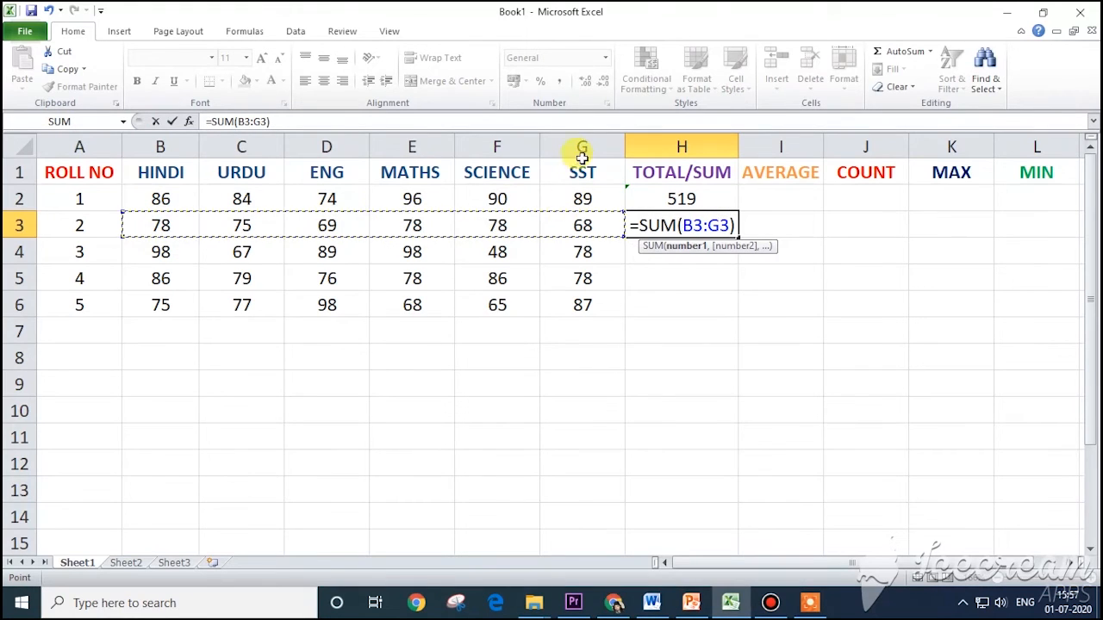
pyautogui.press('Return')
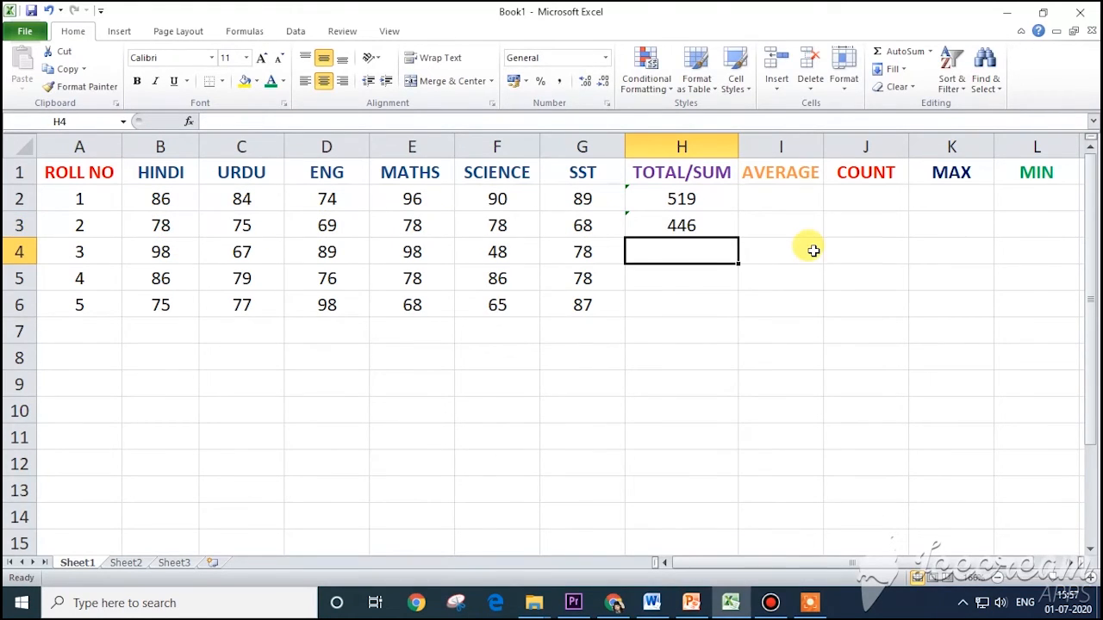
# Fill the SUM formula from H3 down to H6 and check the copied formulas in the total column.
pyautogui.click(728, 225)
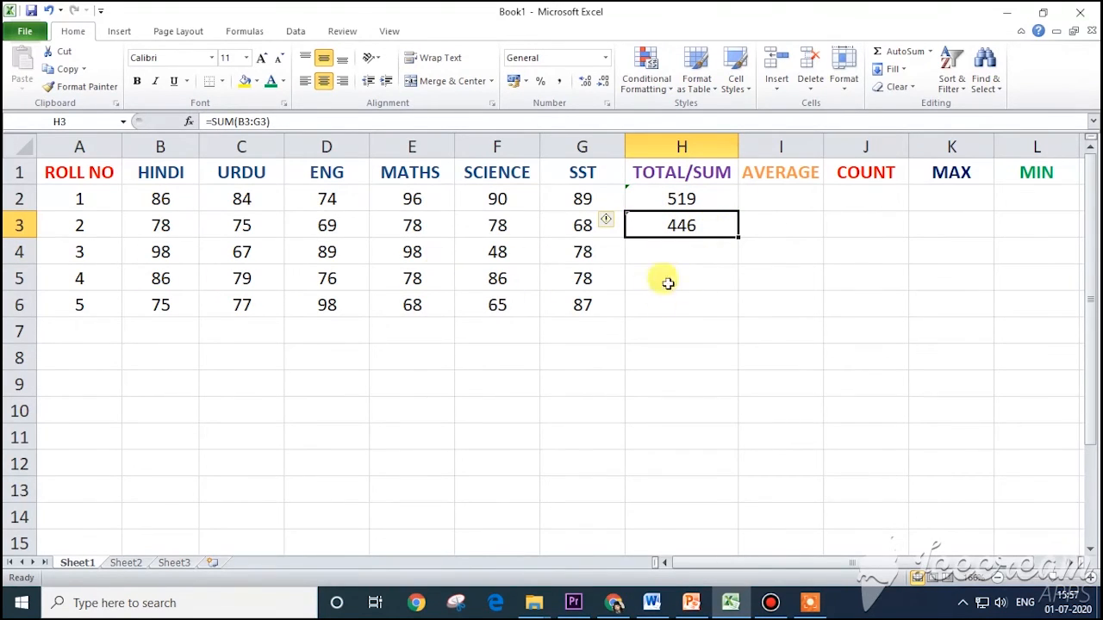
pyautogui.click(694, 250)
pyautogui.click(728, 230)
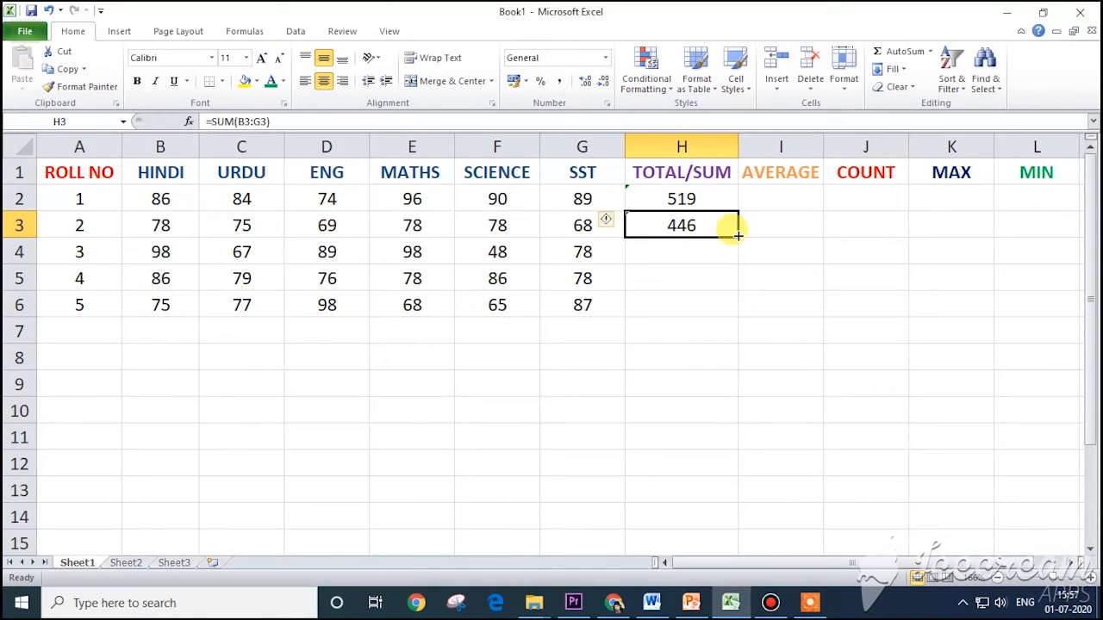
pyautogui.moveTo(739, 235); pyautogui.dragTo(722, 303)
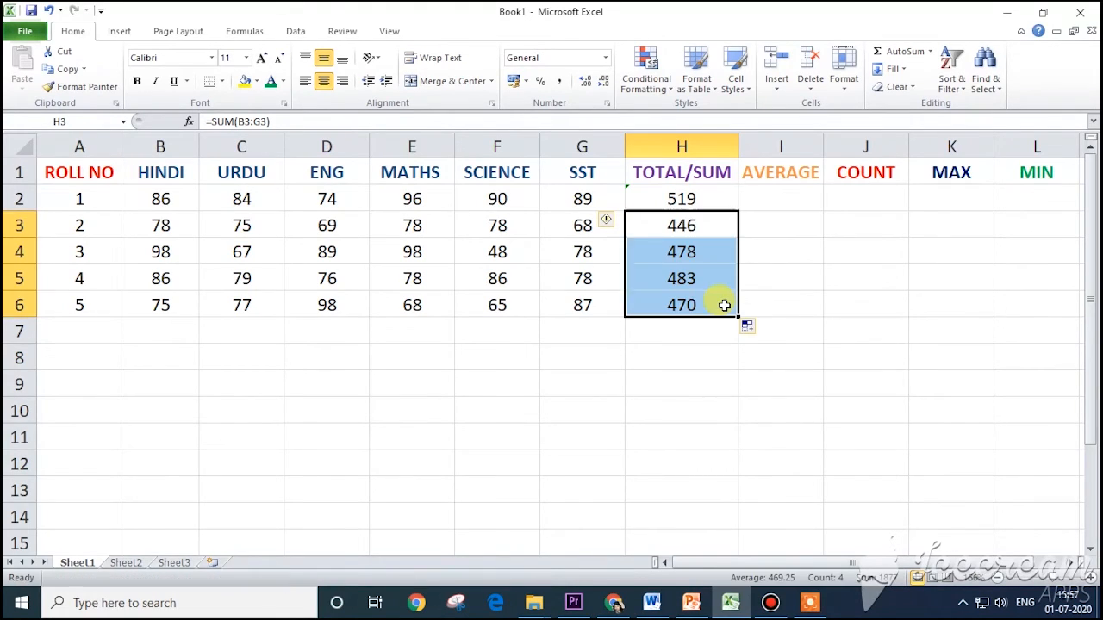
pyautogui.click(707, 257)
pyautogui.click(706, 283)
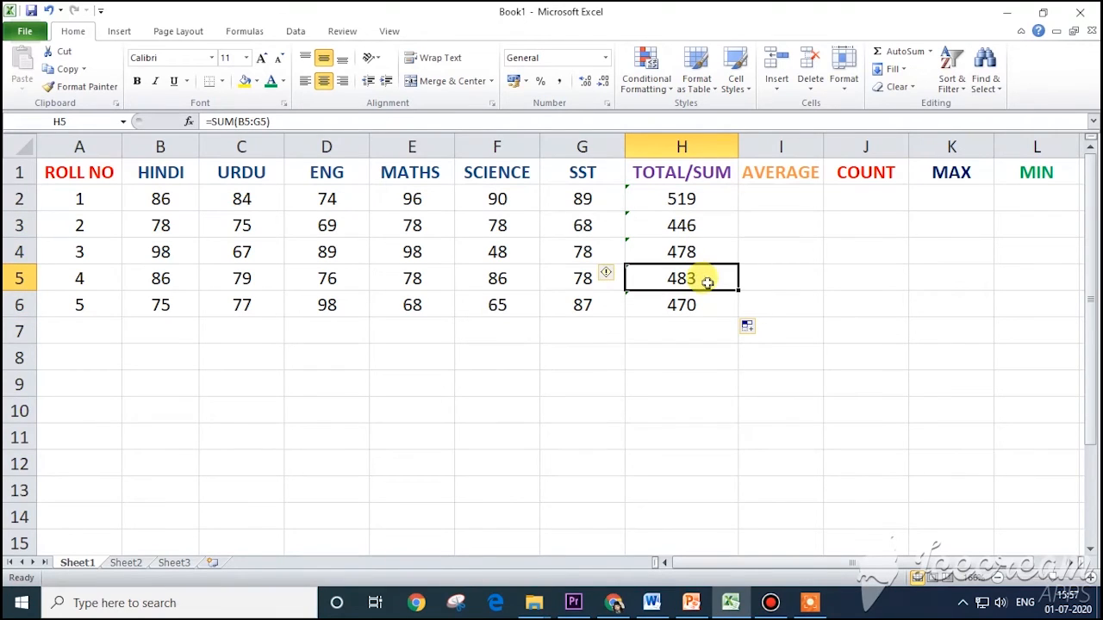
pyautogui.click(703, 308)
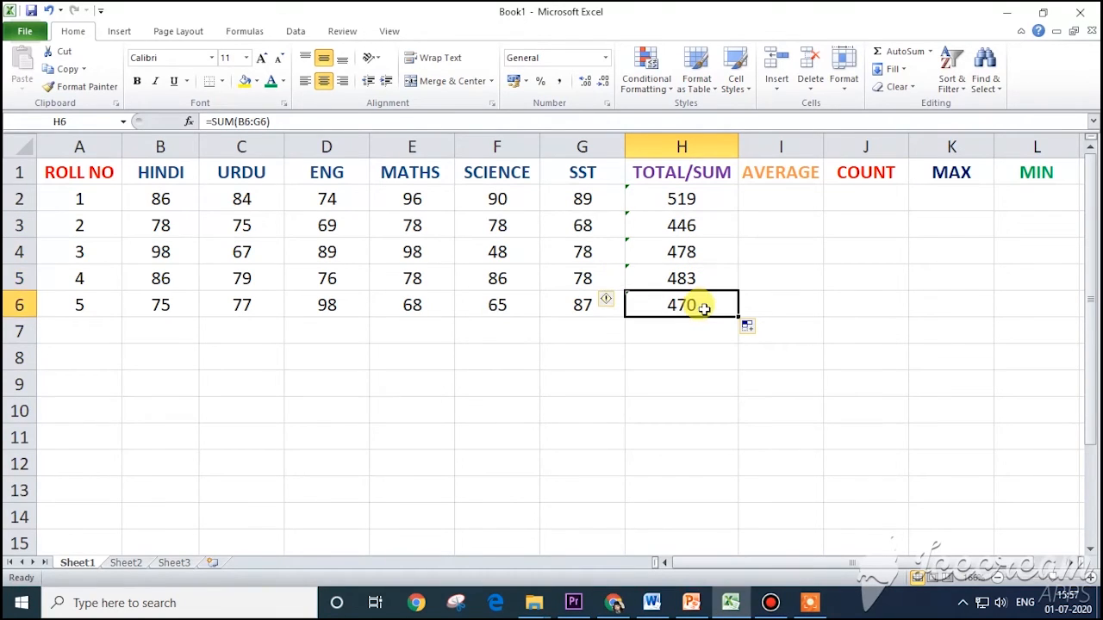
# Calculate the average mark of roll number 1 in I2 with AutoSum's Average function over B2:G2.
pyautogui.click(771, 183)
pyautogui.click(780, 195)
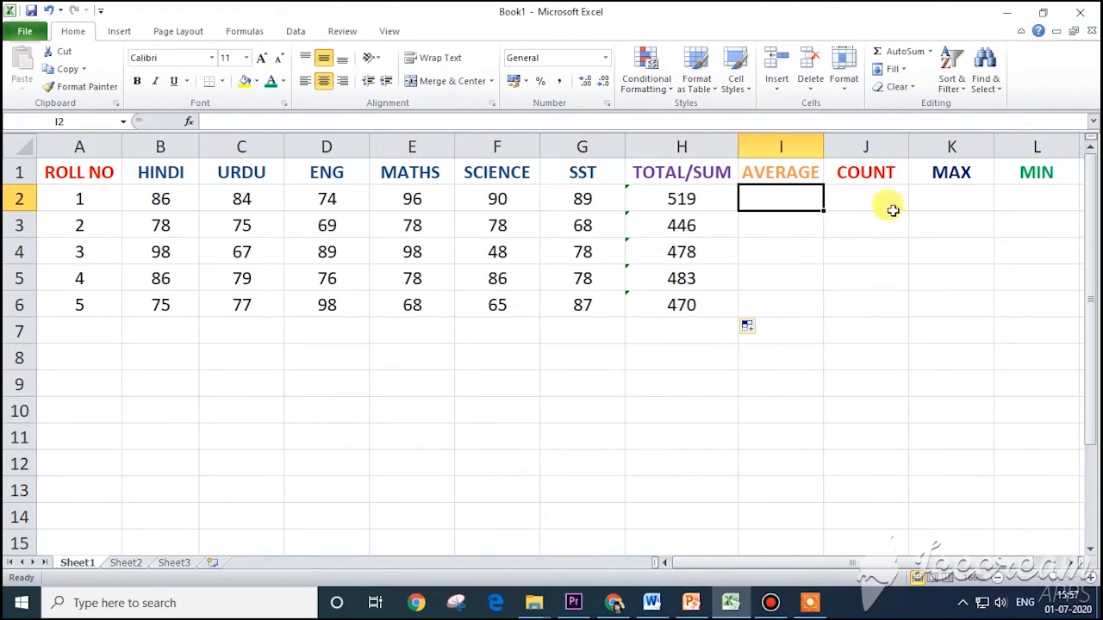
pyautogui.click(932, 53)
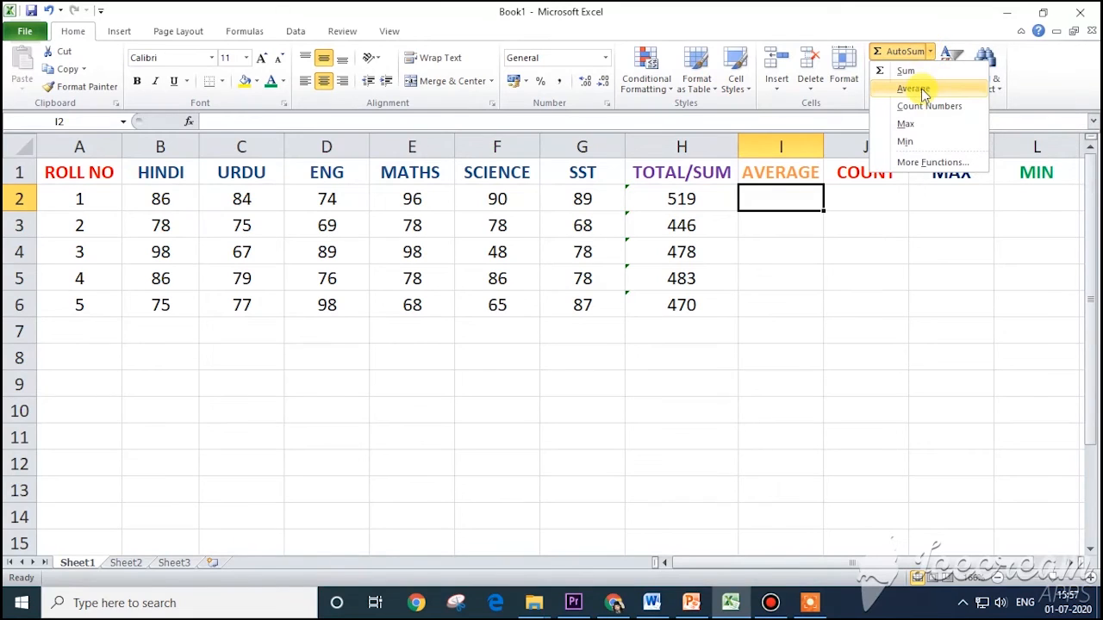
pyautogui.click(913, 89)
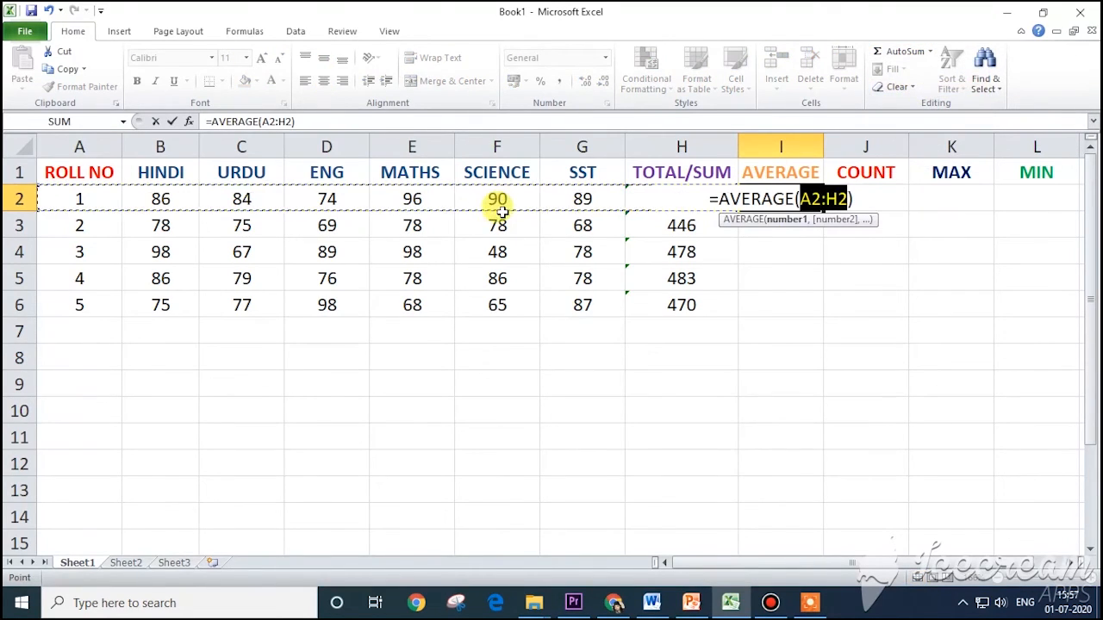
pyautogui.click(151, 200)
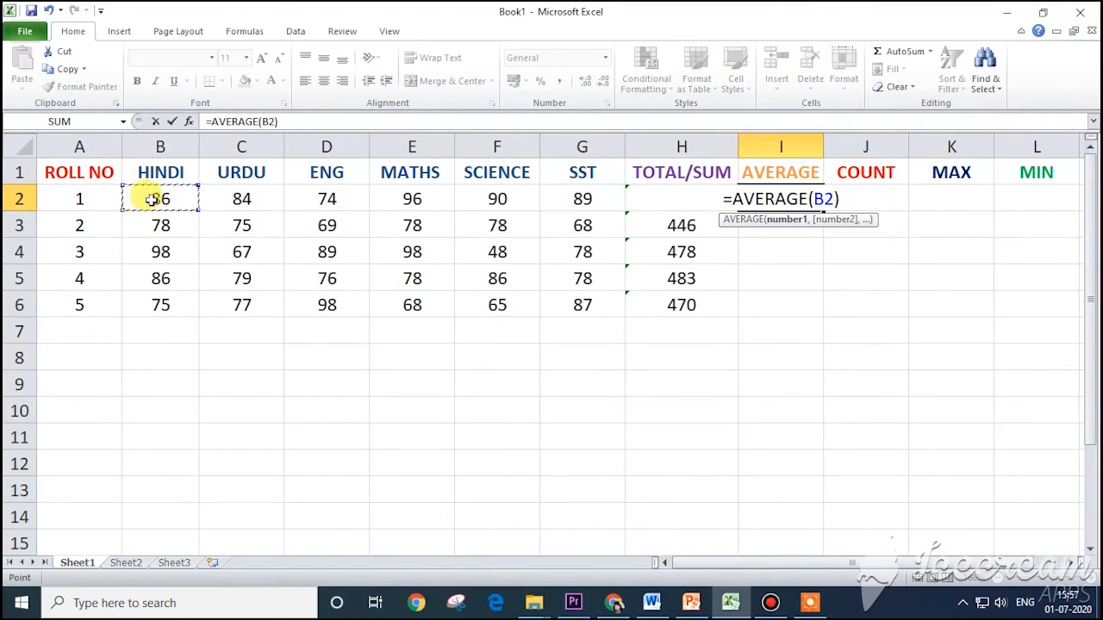
pyautogui.moveTo(151, 200); pyautogui.dragTo(575, 197)
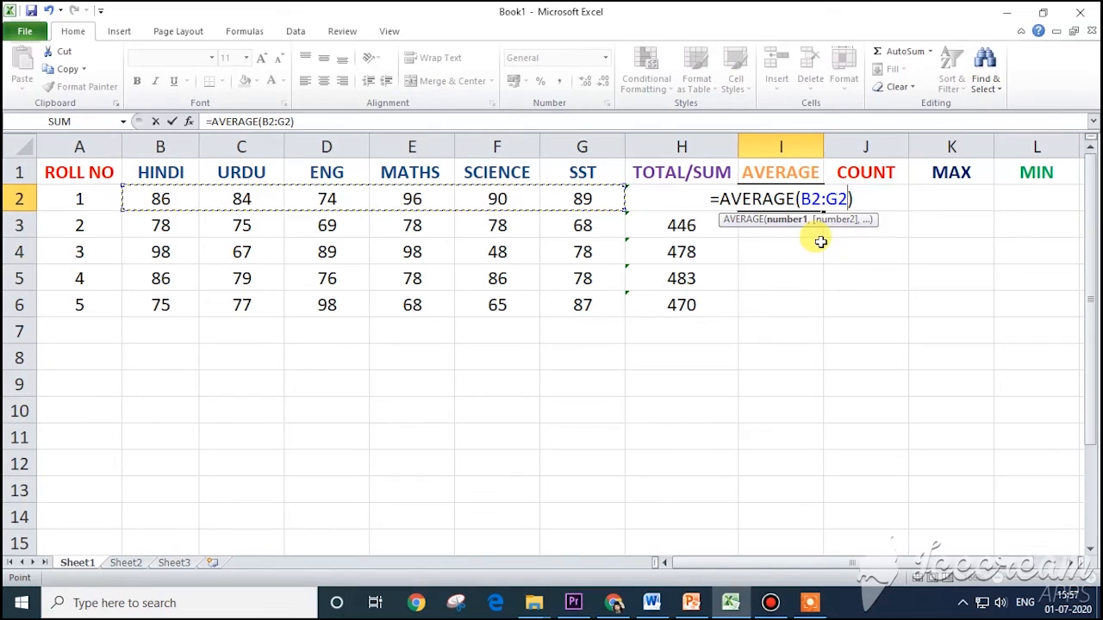
pyautogui.press('Return')
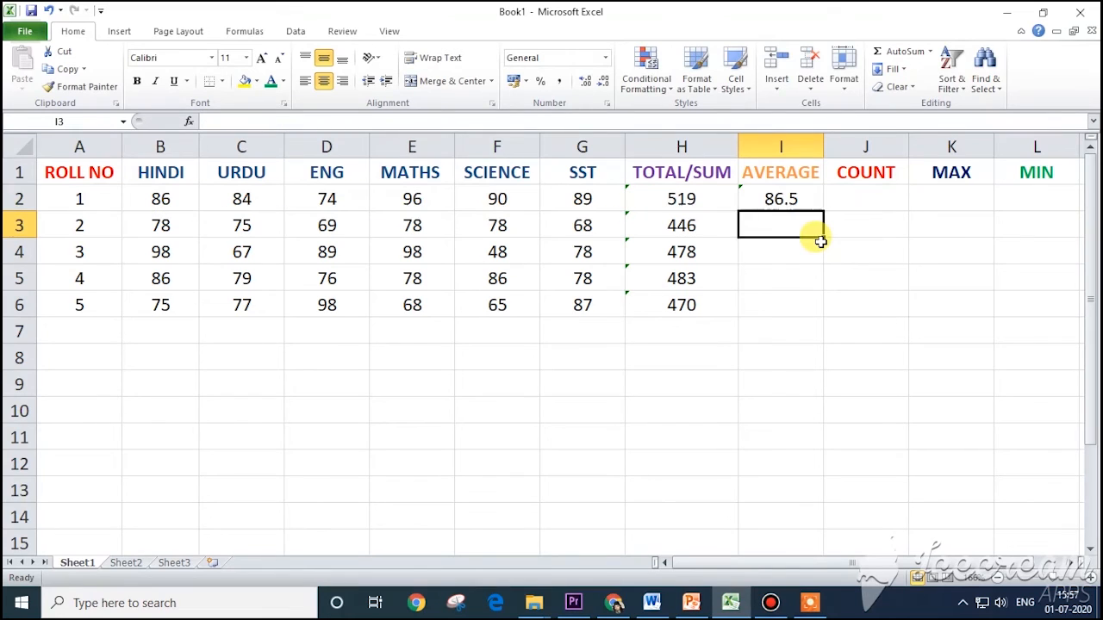
# Calculate the average mark of roll number 2 in I3 with AutoSum's Average function over B3:G3.
pyautogui.click(794, 199)
pyautogui.click(793, 229)
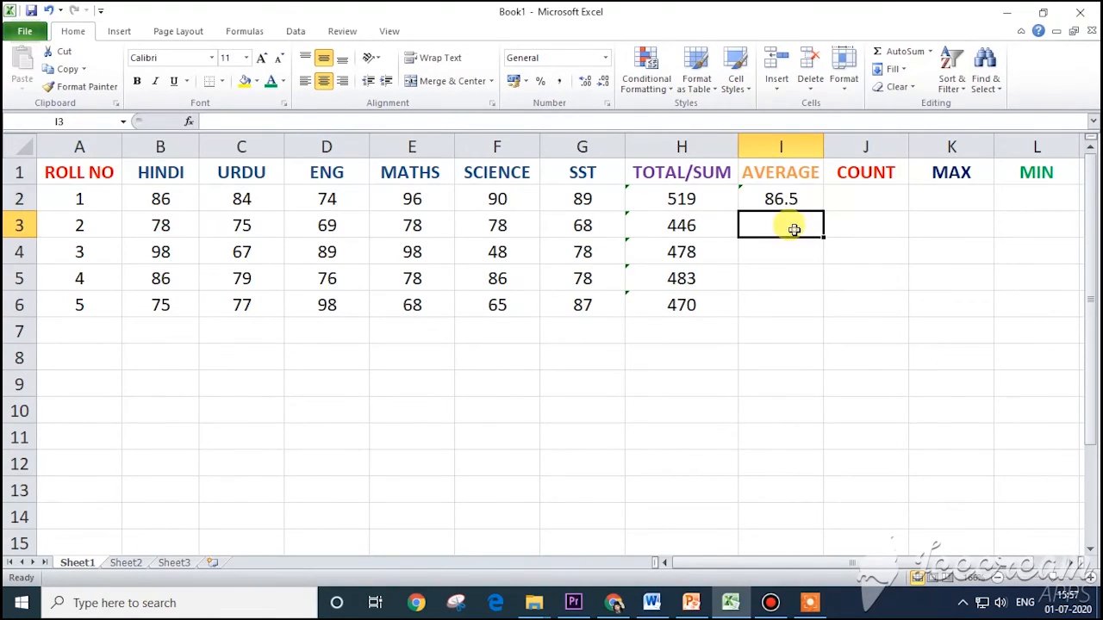
pyautogui.click(932, 55)
pyautogui.click(913, 88)
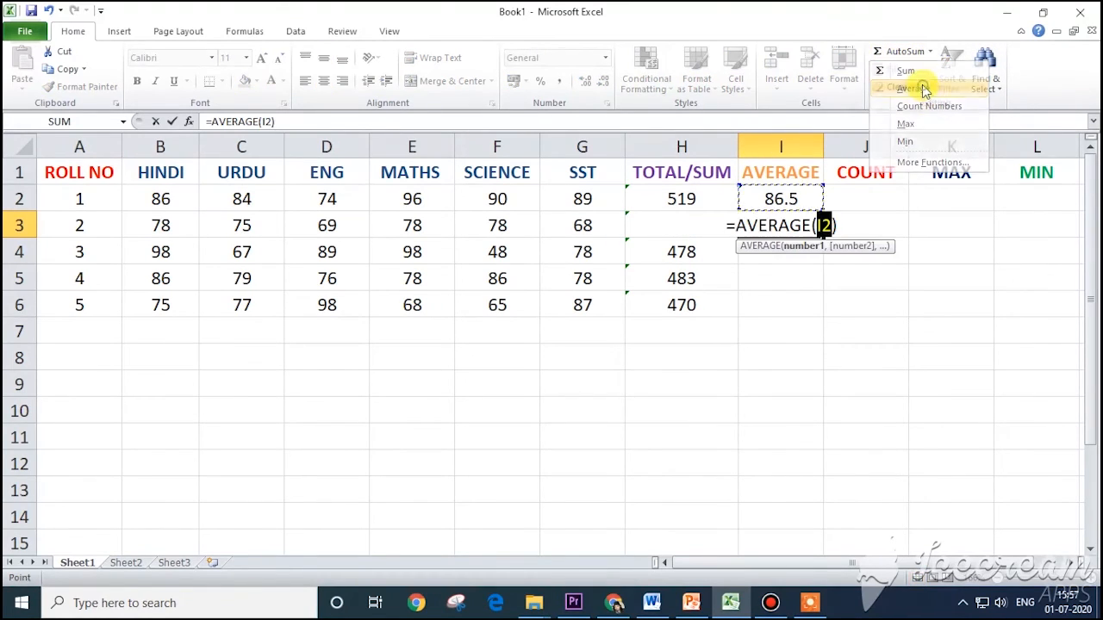
pyautogui.click(161, 225)
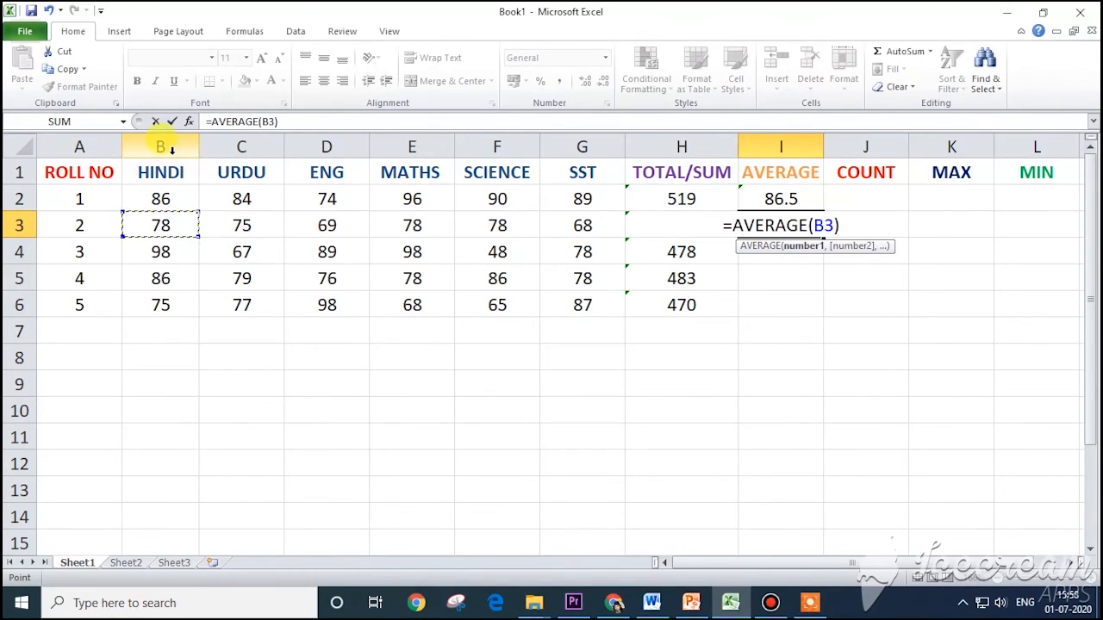
pyautogui.moveTo(178, 222); pyautogui.dragTo(559, 220)
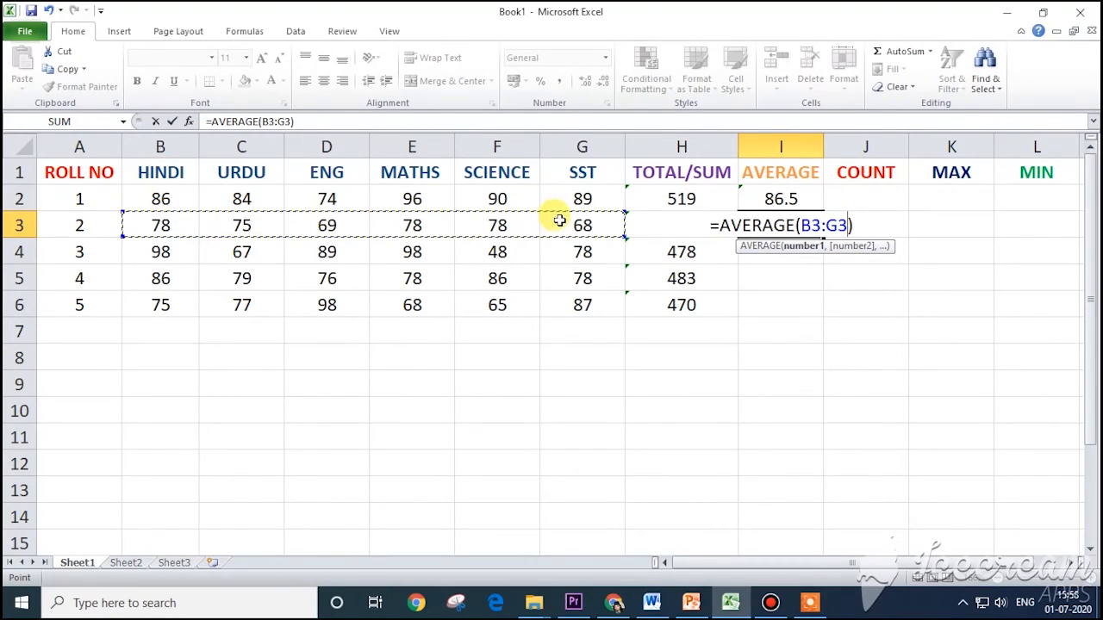
pyautogui.press('Return')
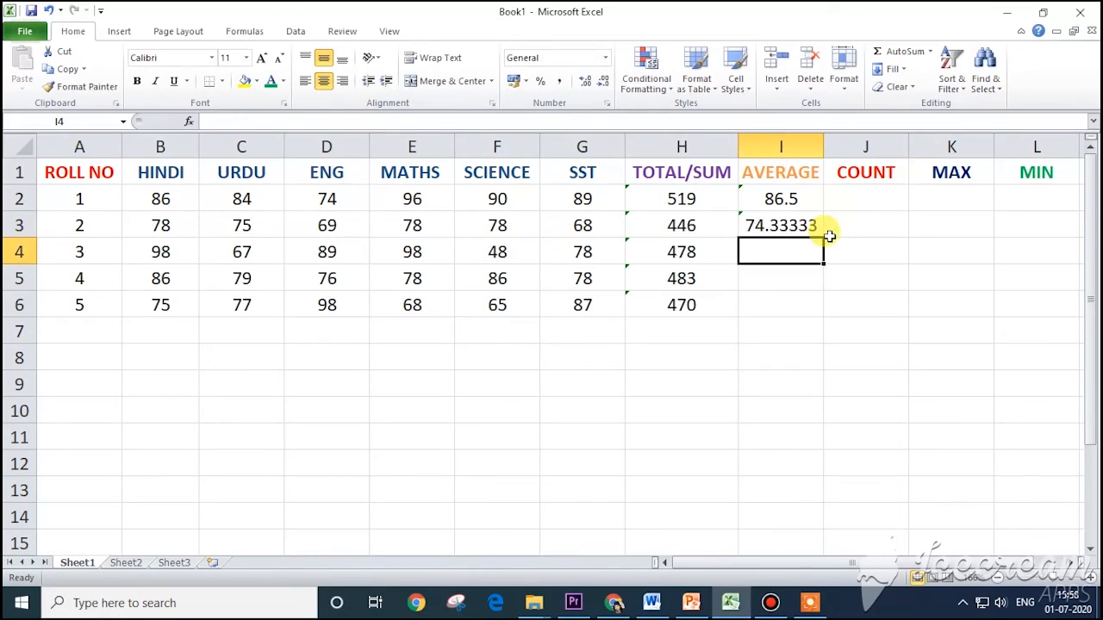
# Fill the AVERAGE formula from I3 down to I6 and check the copied formulas in the average column.
pyautogui.click(781, 224)
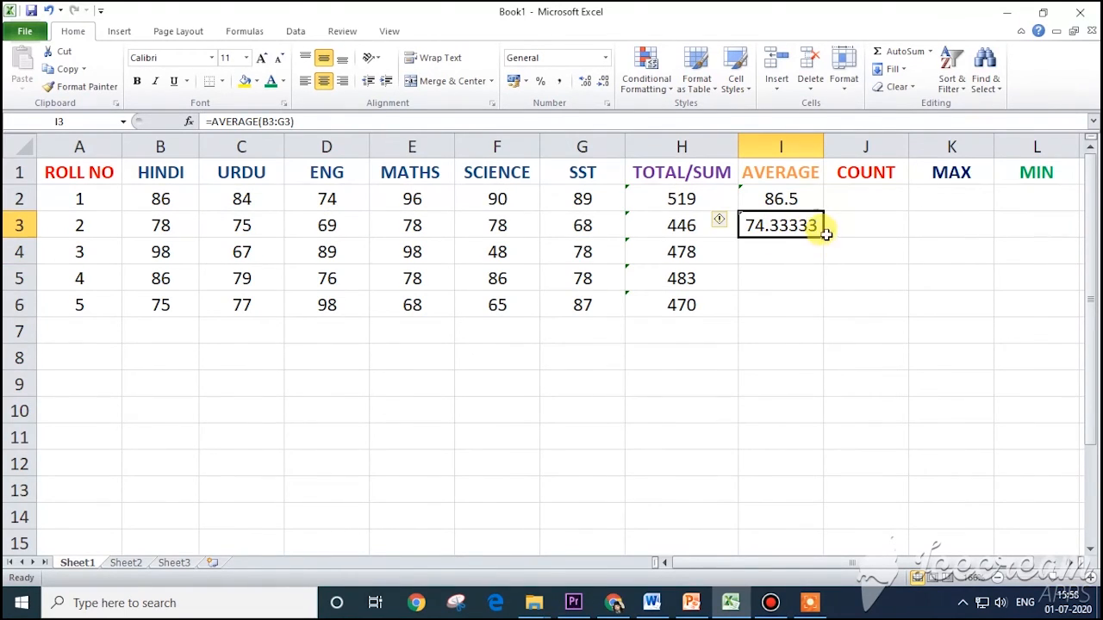
pyautogui.moveTo(823, 237); pyautogui.dragTo(815, 308)
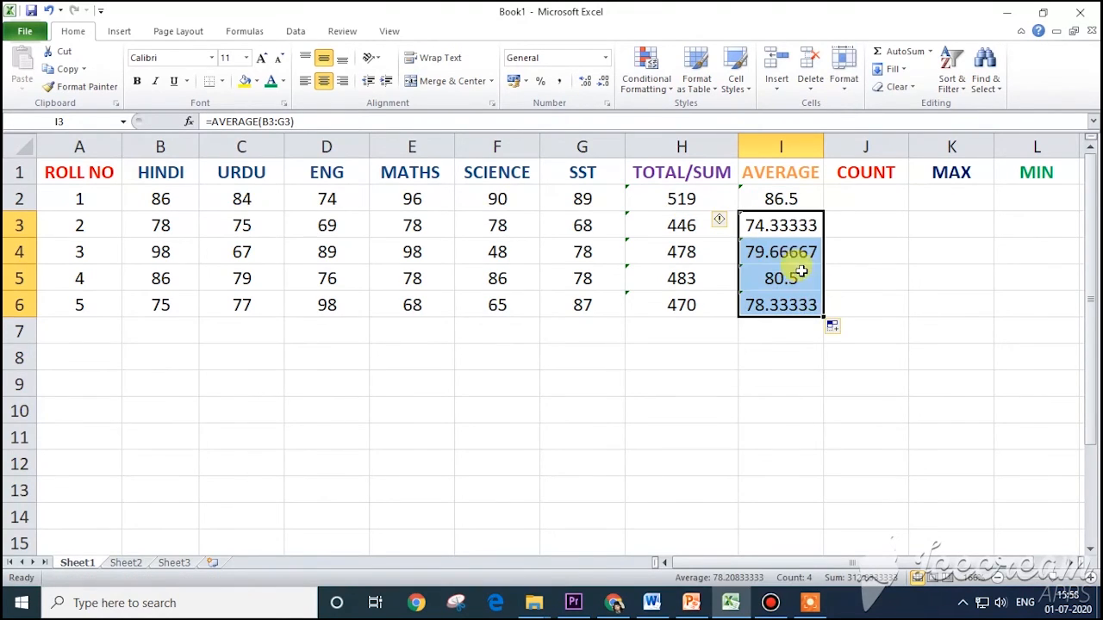
pyautogui.click(860, 246)
pyautogui.click(805, 223)
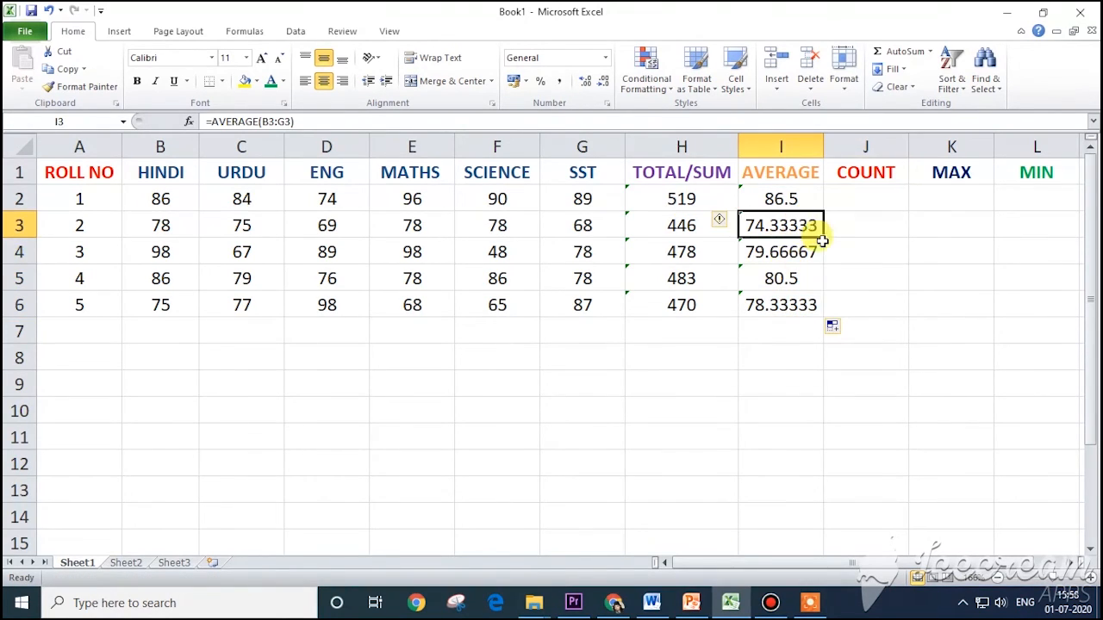
pyautogui.click(783, 251)
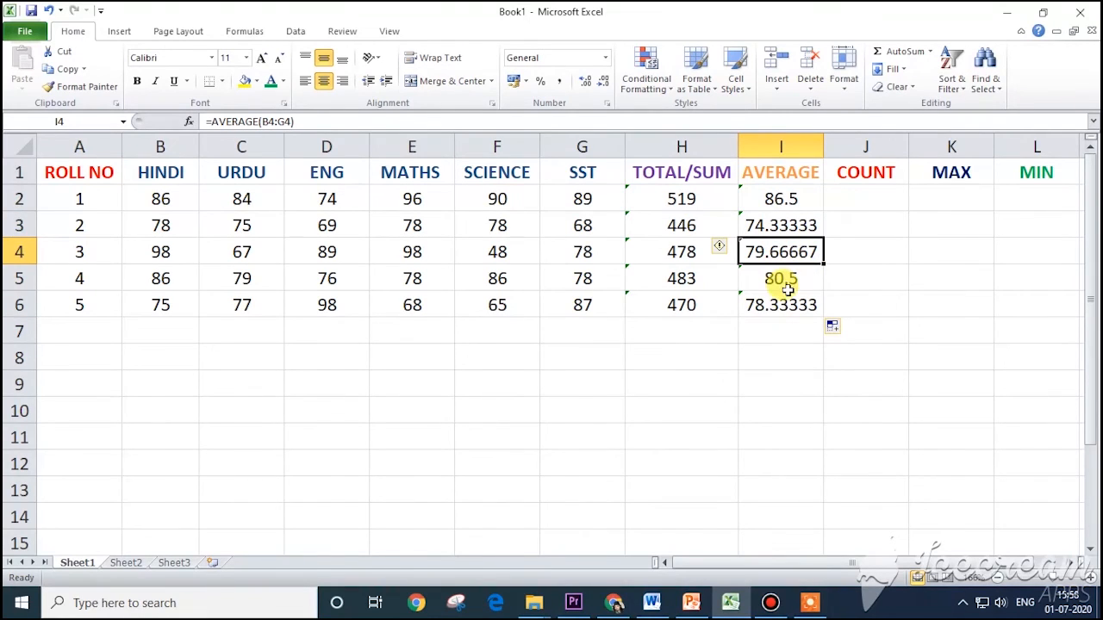
pyautogui.click(760, 307)
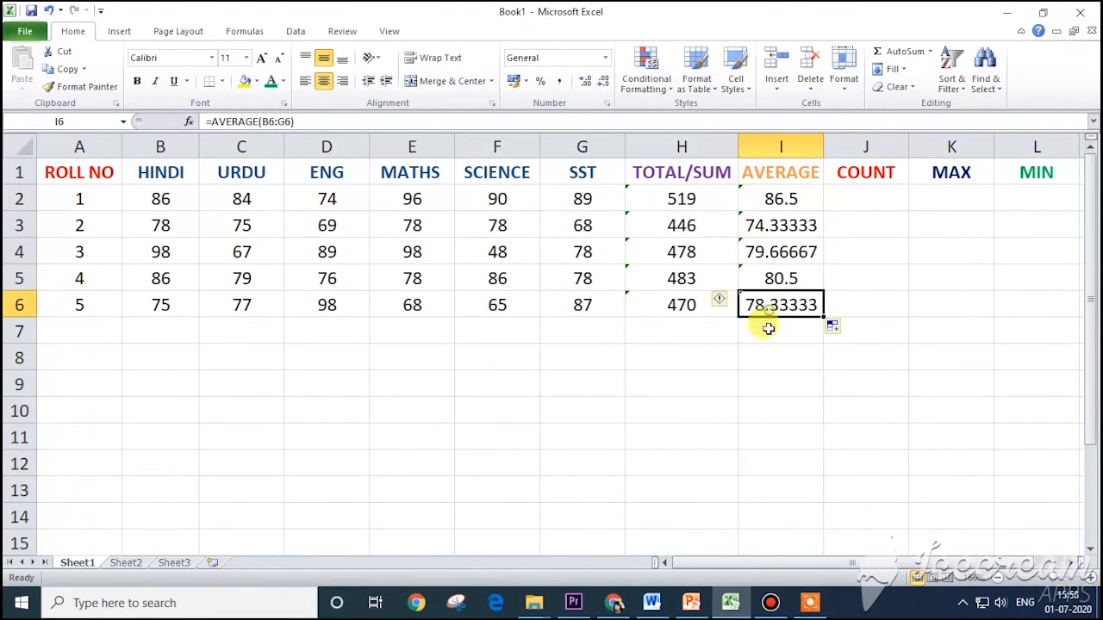
# Count roll number 1's marks in J2 with AutoSum's Count Numbers function over B2:G2 and check the counted cells one by one.
pyautogui.click(872, 203)
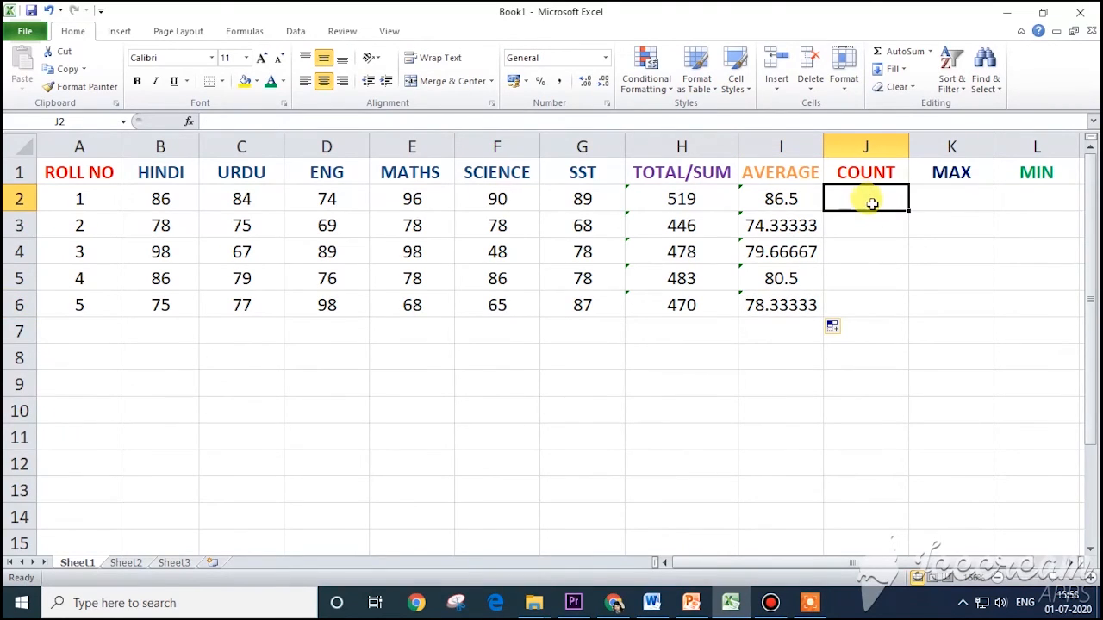
pyautogui.moveTo(152, 198); pyautogui.dragTo(561, 193)
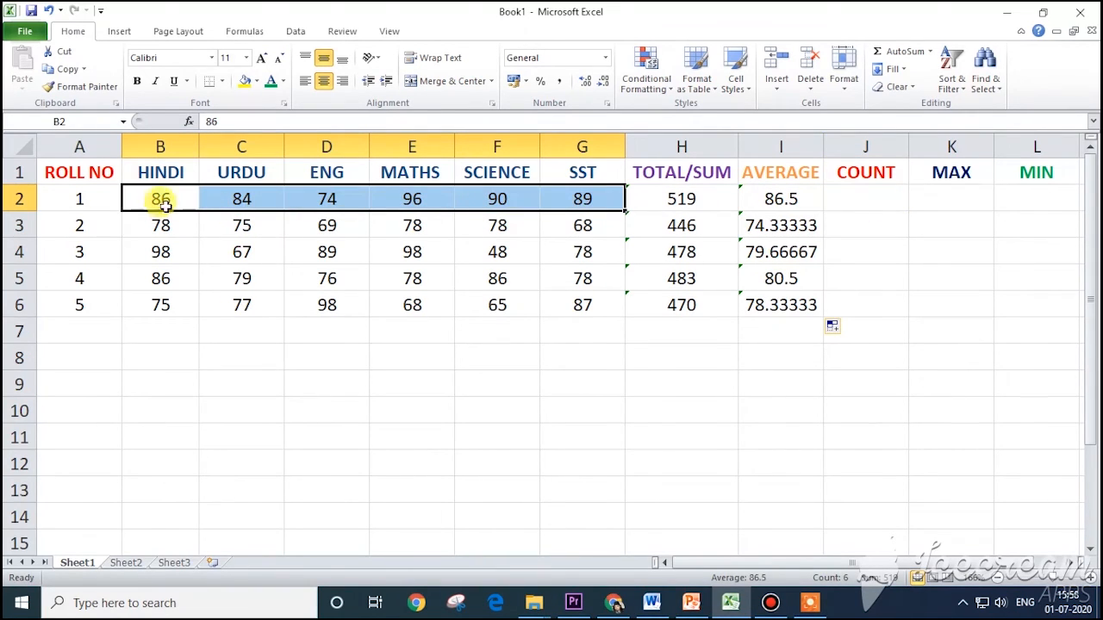
pyautogui.click(877, 199)
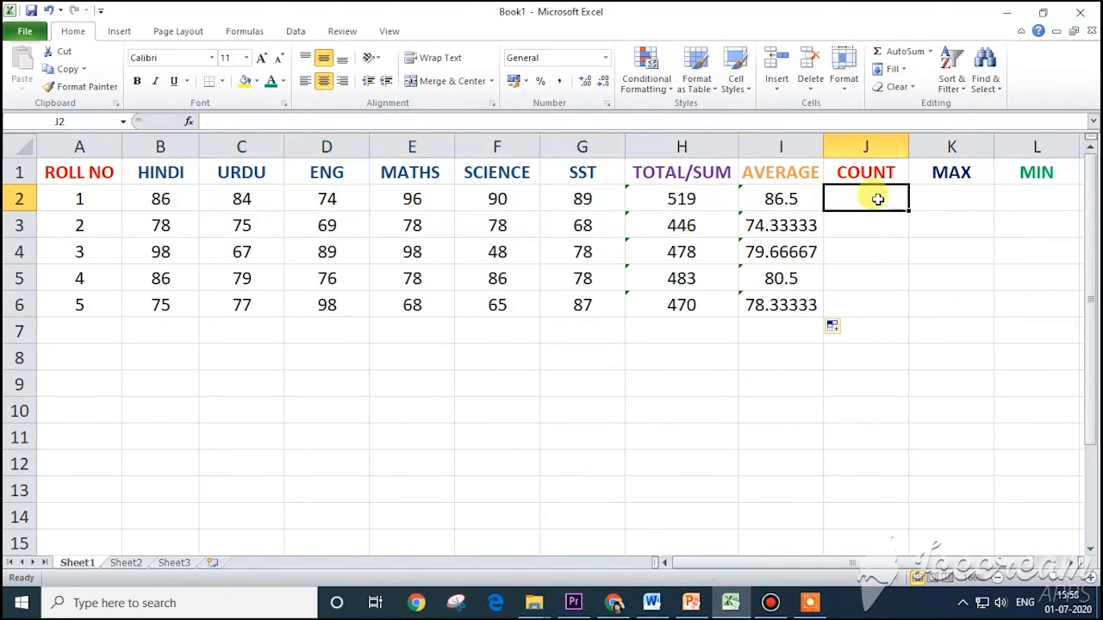
pyautogui.click(931, 52)
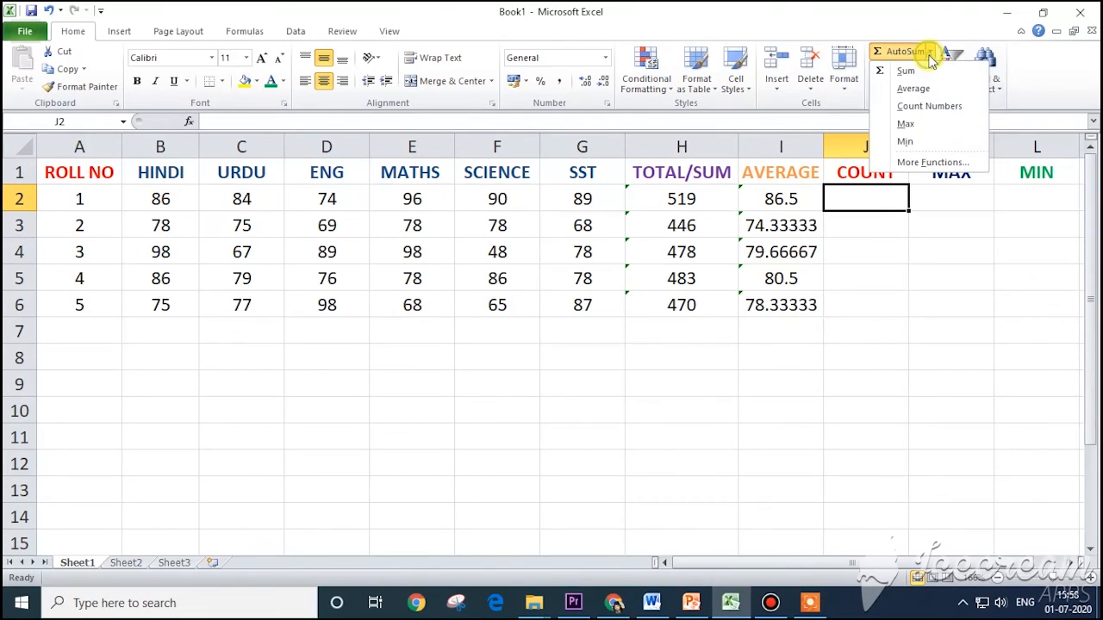
pyautogui.click(943, 104)
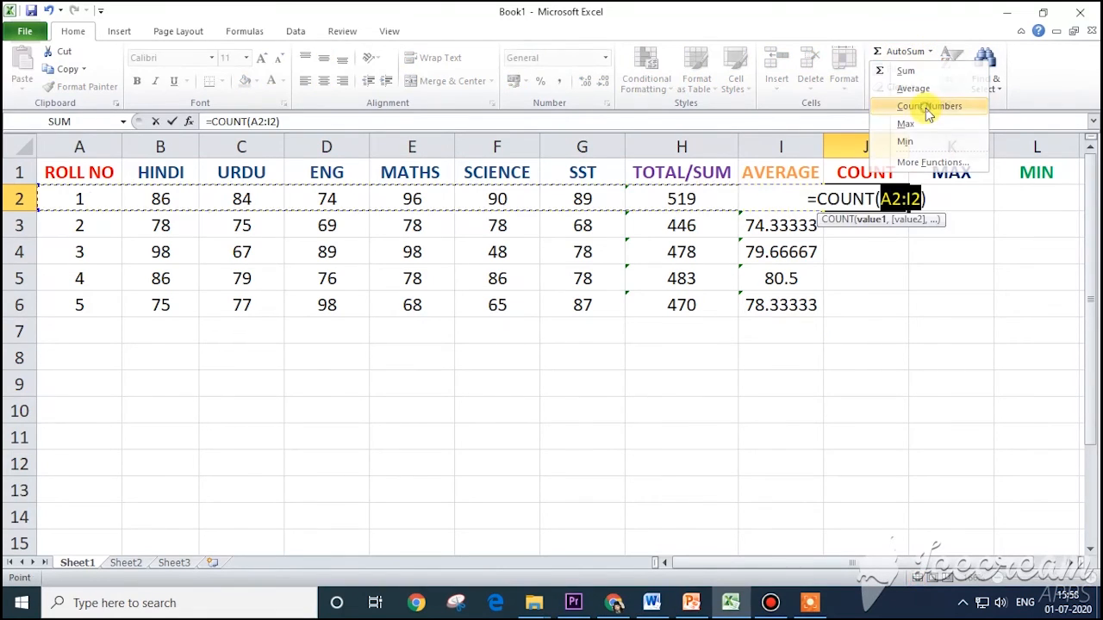
pyautogui.click(148, 201)
pyautogui.moveTo(167, 201); pyautogui.dragTo(603, 210)
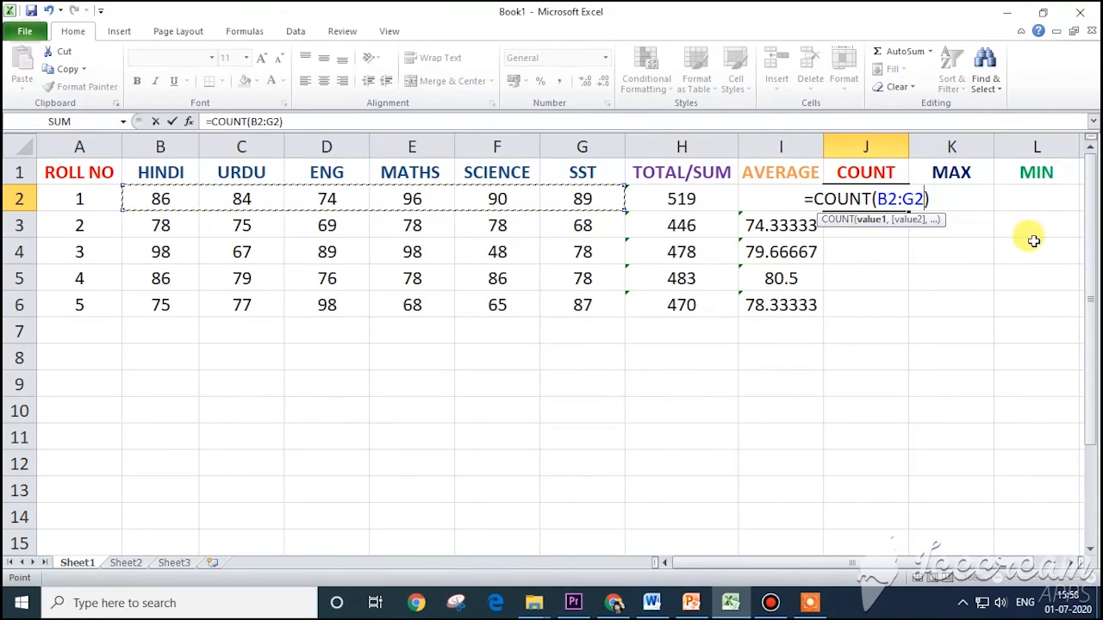
pyautogui.press('Return')
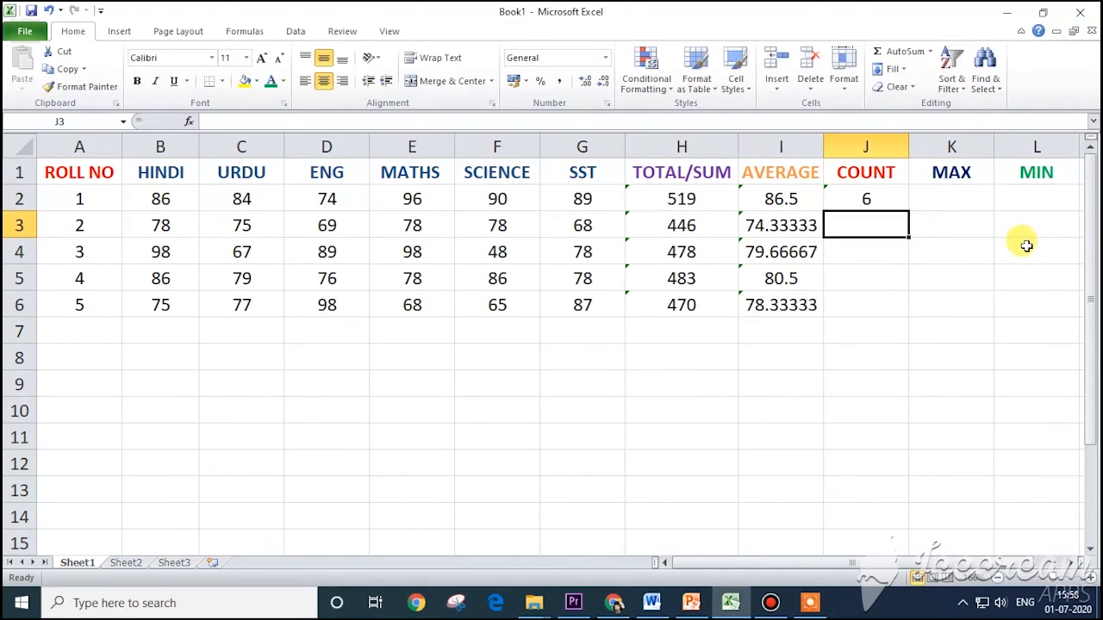
pyautogui.click(164, 201)
pyautogui.click(240, 200)
pyautogui.click(327, 200)
pyautogui.click(412, 201)
pyautogui.click(500, 202)
pyautogui.click(603, 198)
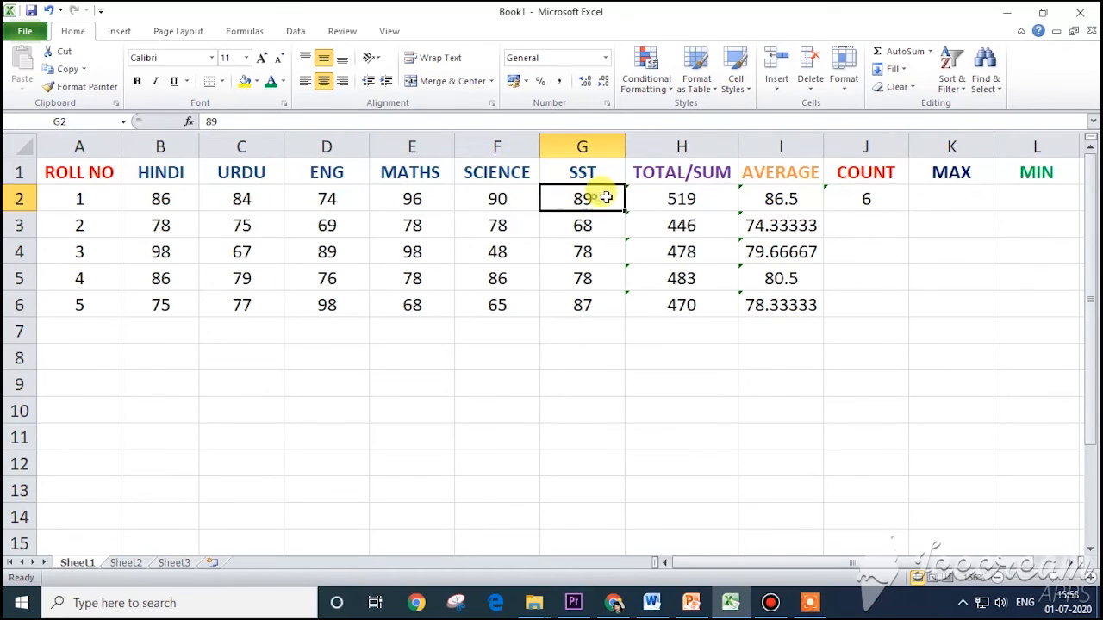
# Count roll number 2's marks from Hindi to Science in J3 with Count Numbers over B3:F3 and check the counted cells.
pyautogui.click(872, 218)
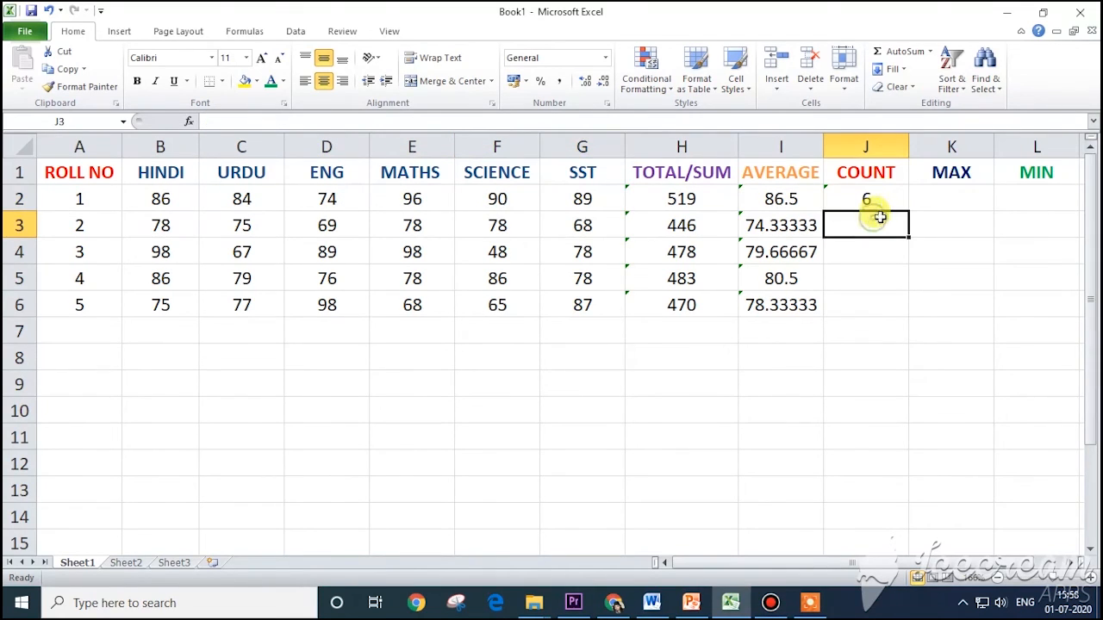
pyautogui.click(930, 52)
pyautogui.click(929, 106)
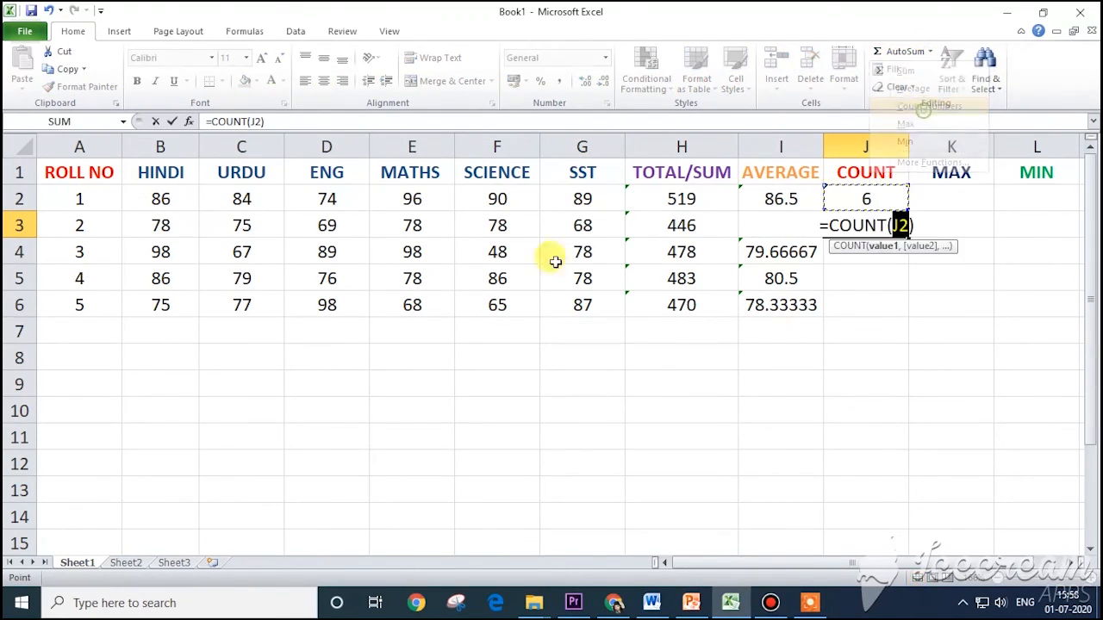
pyautogui.moveTo(171, 226); pyautogui.dragTo(467, 229)
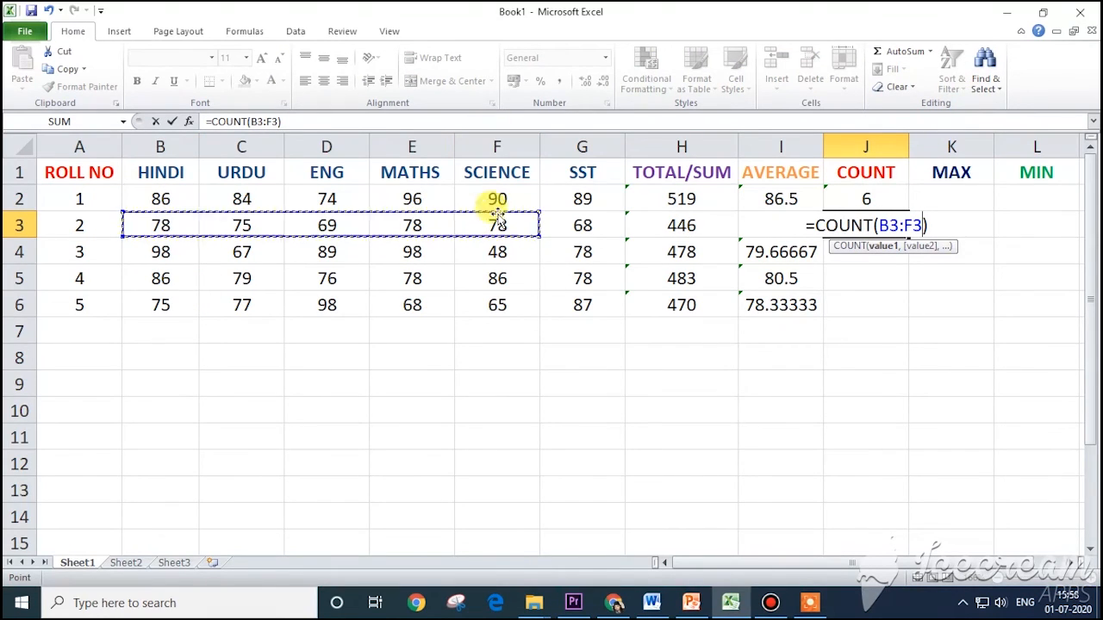
pyautogui.press('Return')
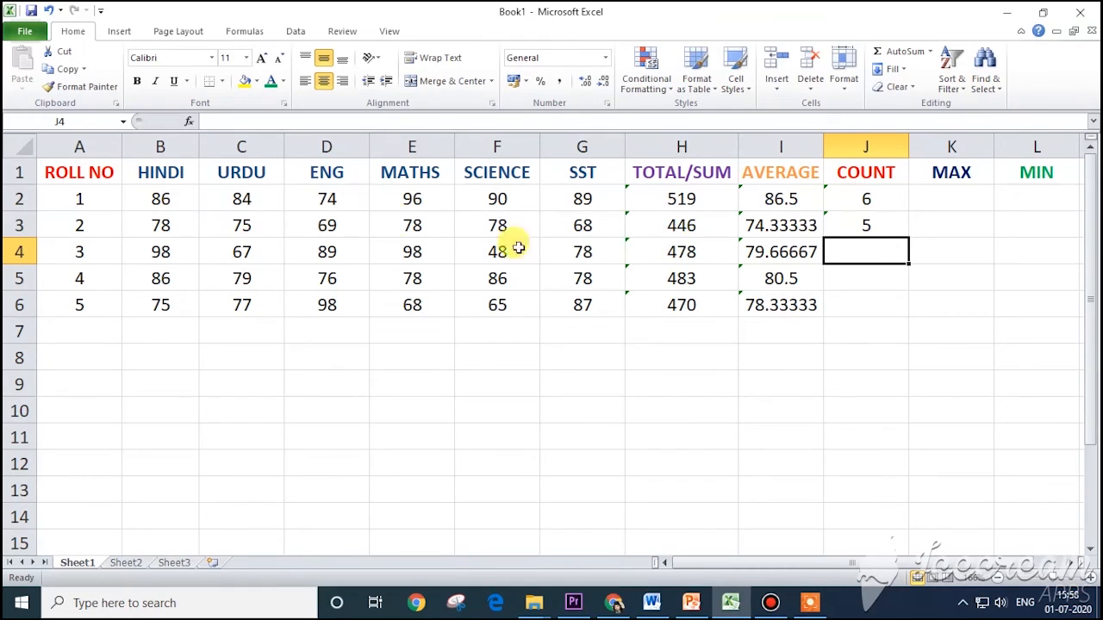
pyautogui.click(196, 235)
pyautogui.click(241, 226)
pyautogui.click(326, 225)
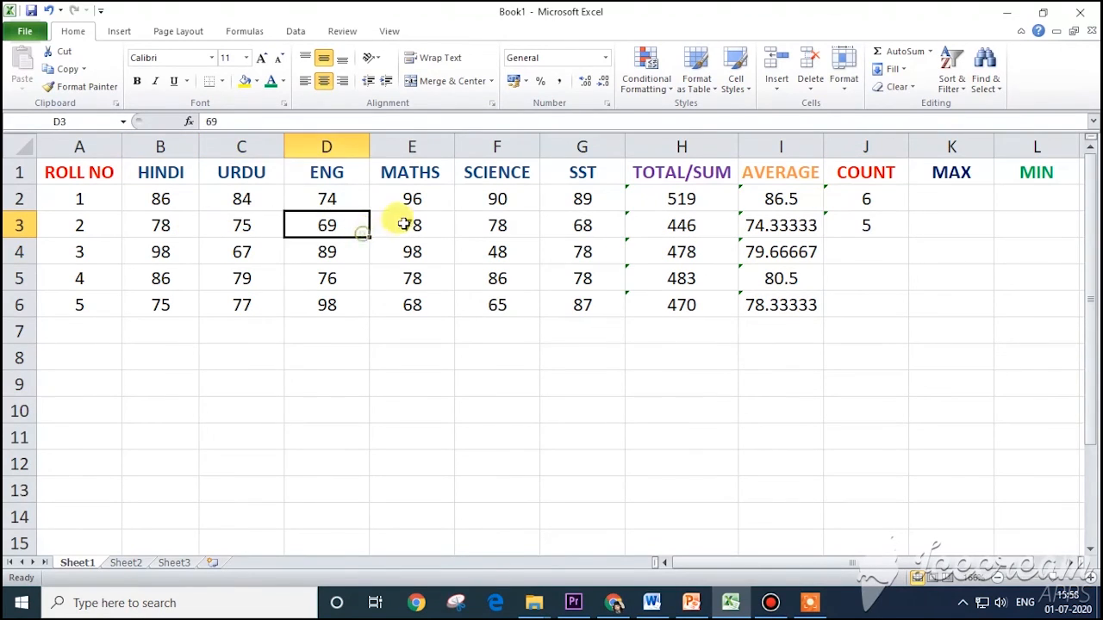
pyautogui.click(412, 225)
pyautogui.click(491, 226)
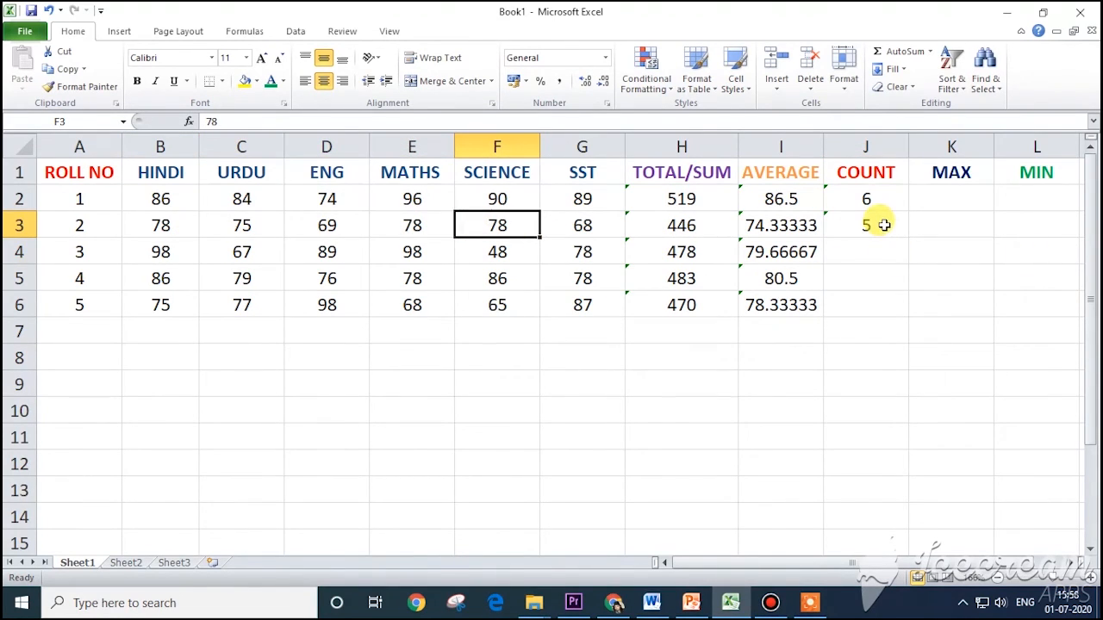
# Count roll number 3's Hindi, Urdu and English marks in J4 with AutoSum's Count Numbers function over B4:D4.
pyautogui.click(152, 256)
pyautogui.click(240, 252)
pyautogui.click(332, 251)
pyautogui.click(865, 254)
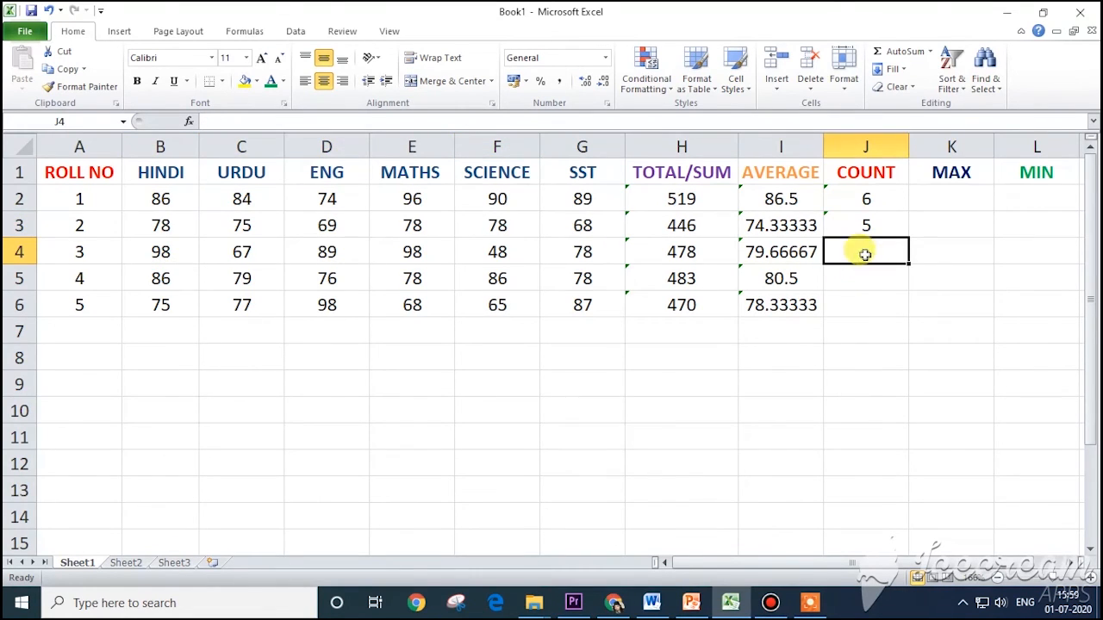
pyautogui.click(930, 51)
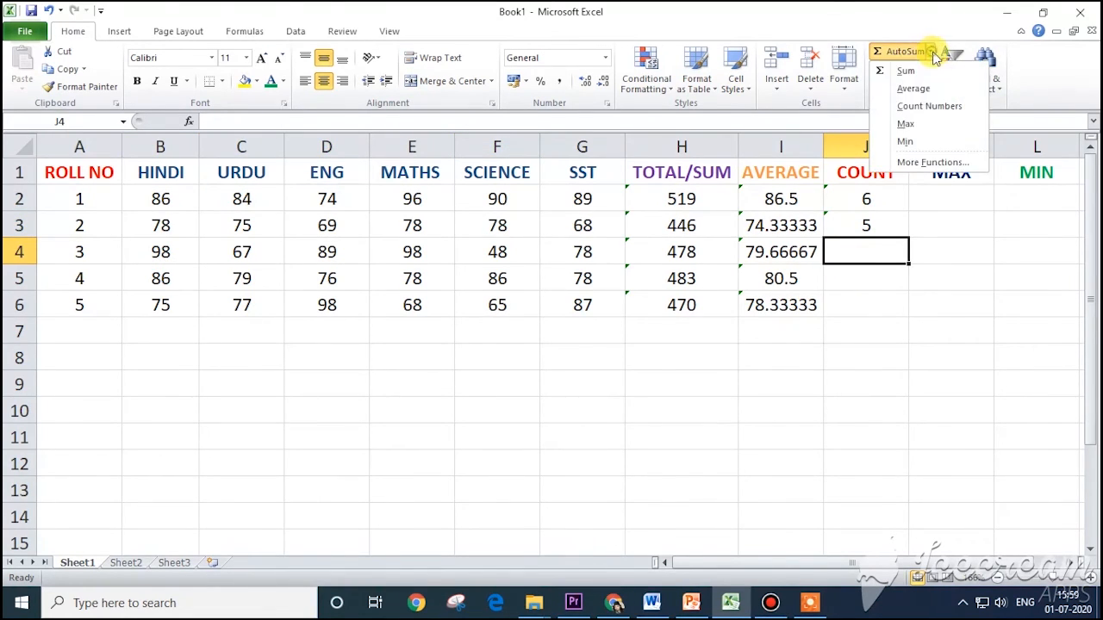
pyautogui.click(921, 108)
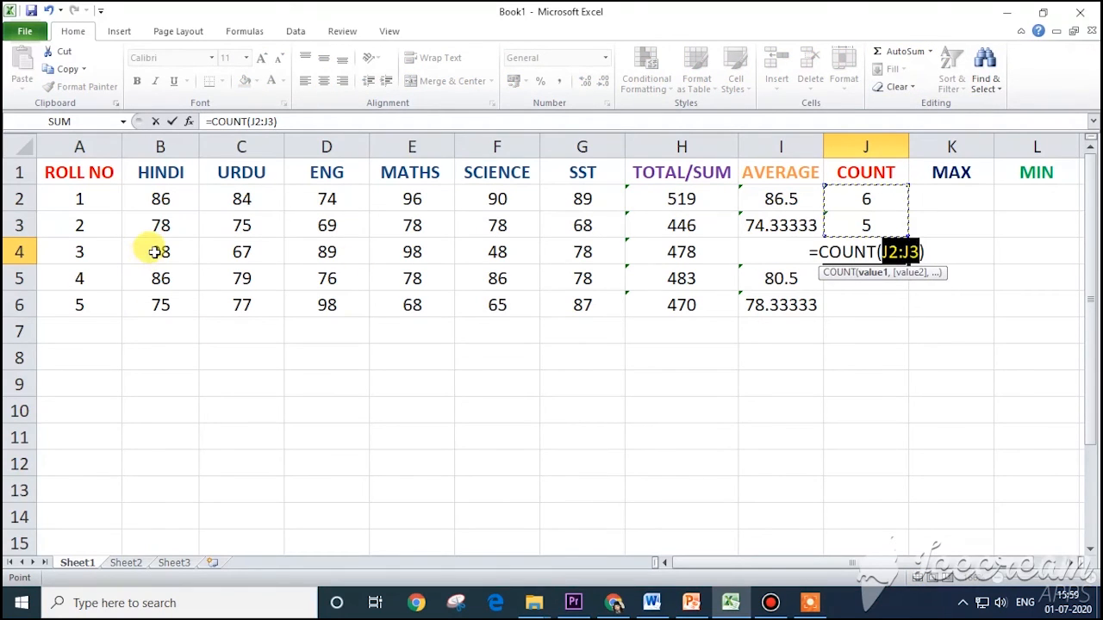
pyautogui.moveTo(152, 251); pyautogui.dragTo(350, 249)
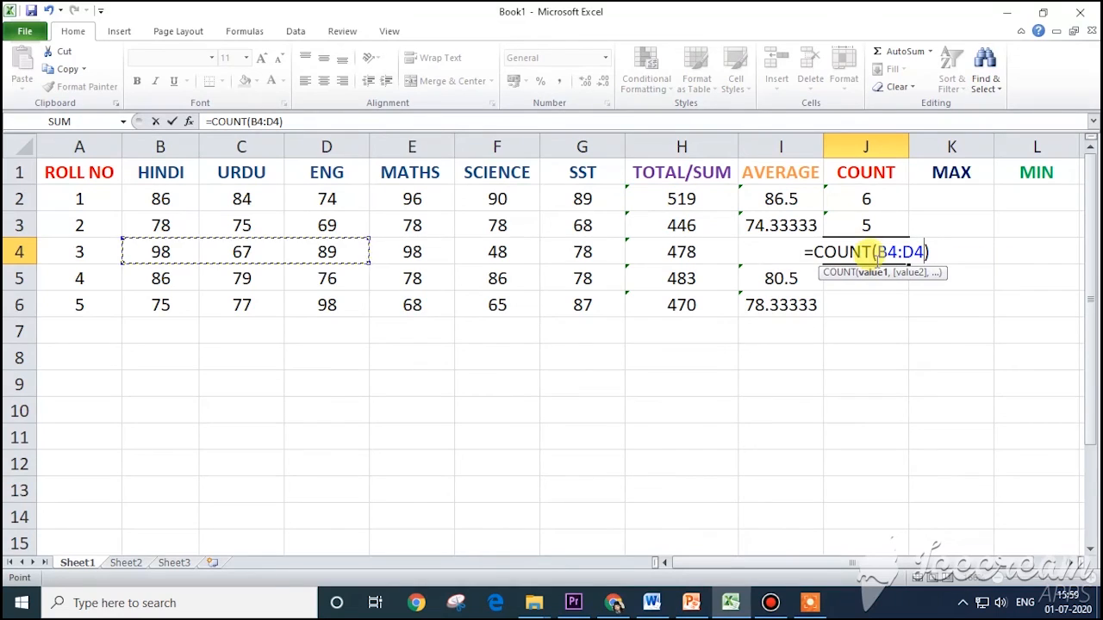
pyautogui.press('Return')
# Fill the COUNT formula from J4 down to J6.
pyautogui.click(866, 252)
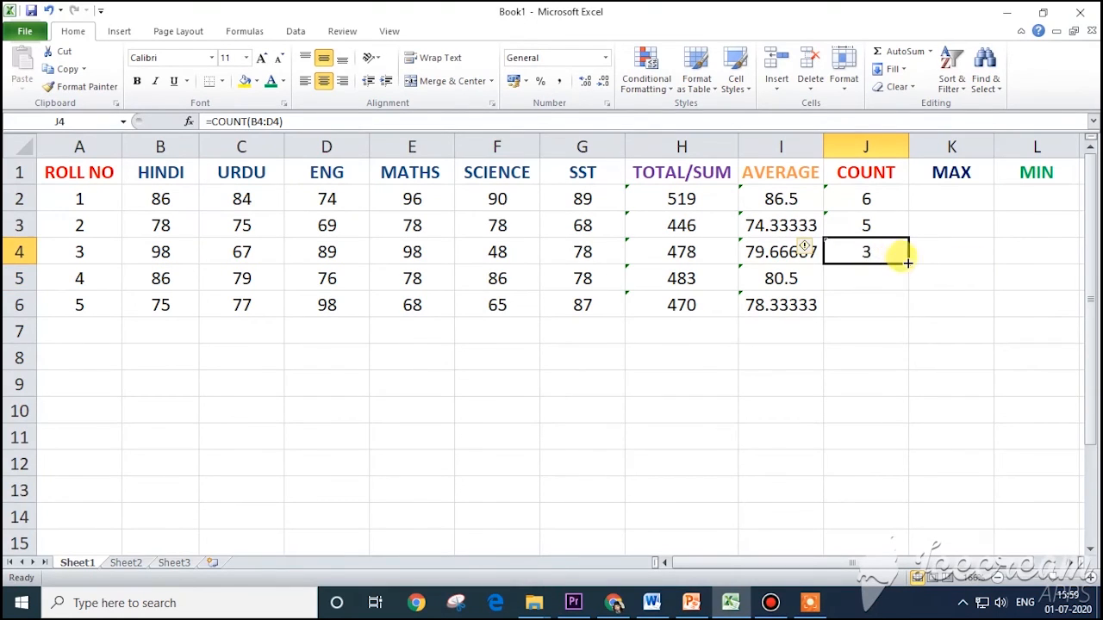
pyautogui.click(890, 227)
pyautogui.click(893, 257)
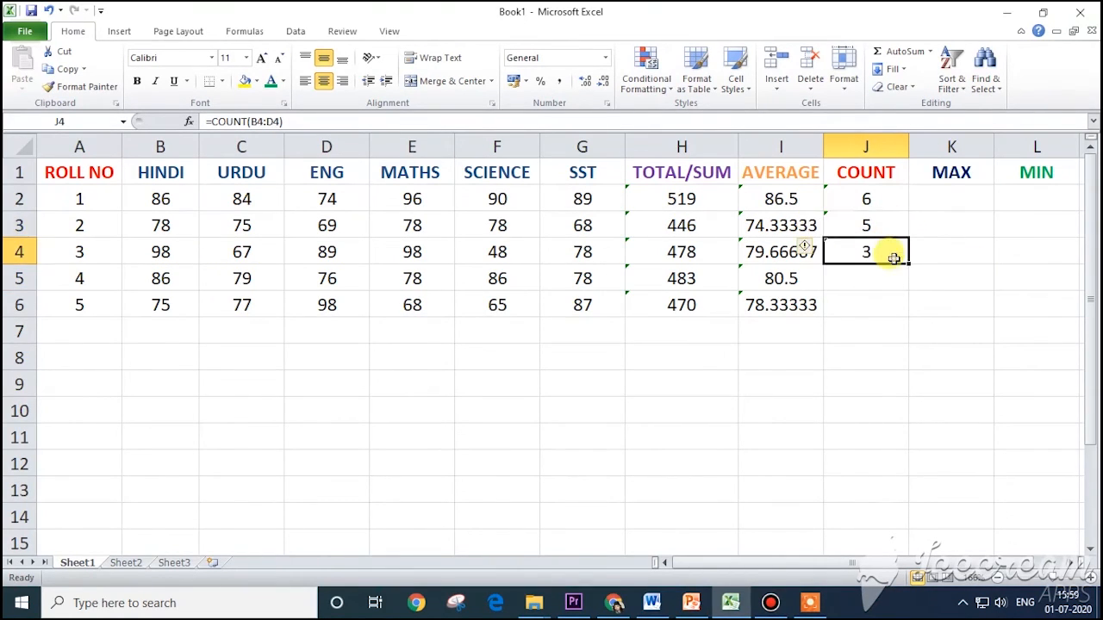
pyautogui.moveTo(909, 263); pyautogui.dragTo(897, 309)
pyautogui.click(518, 349)
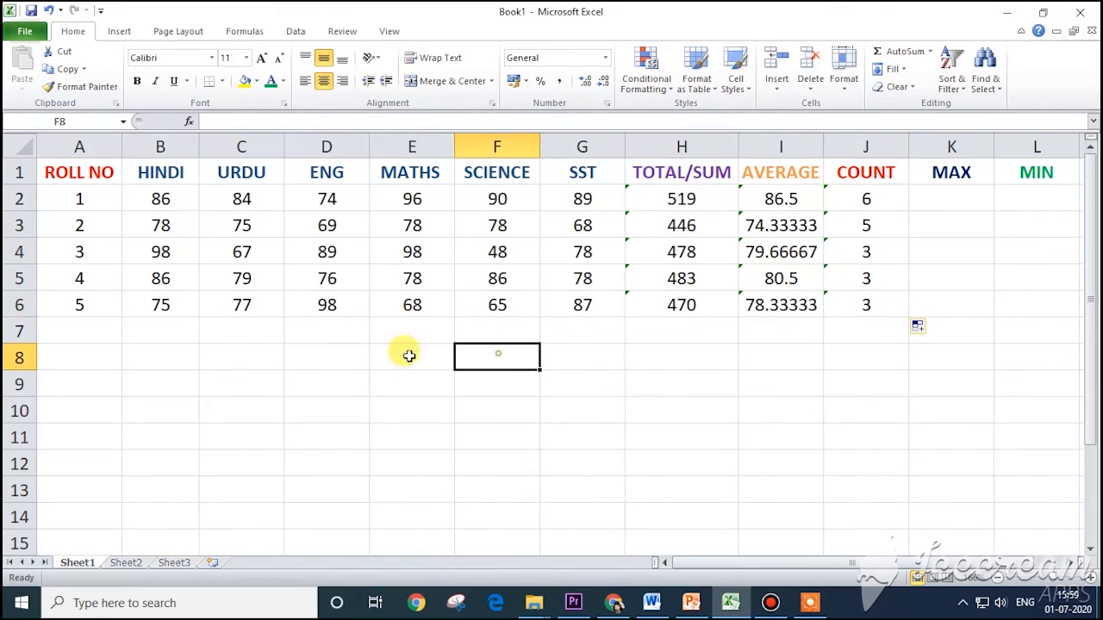
pyautogui.click(162, 296)
# Calculate the highest mark of roll number 1 in K2 with AutoSum's Max function over B2:G2.
pyautogui.click(952, 196)
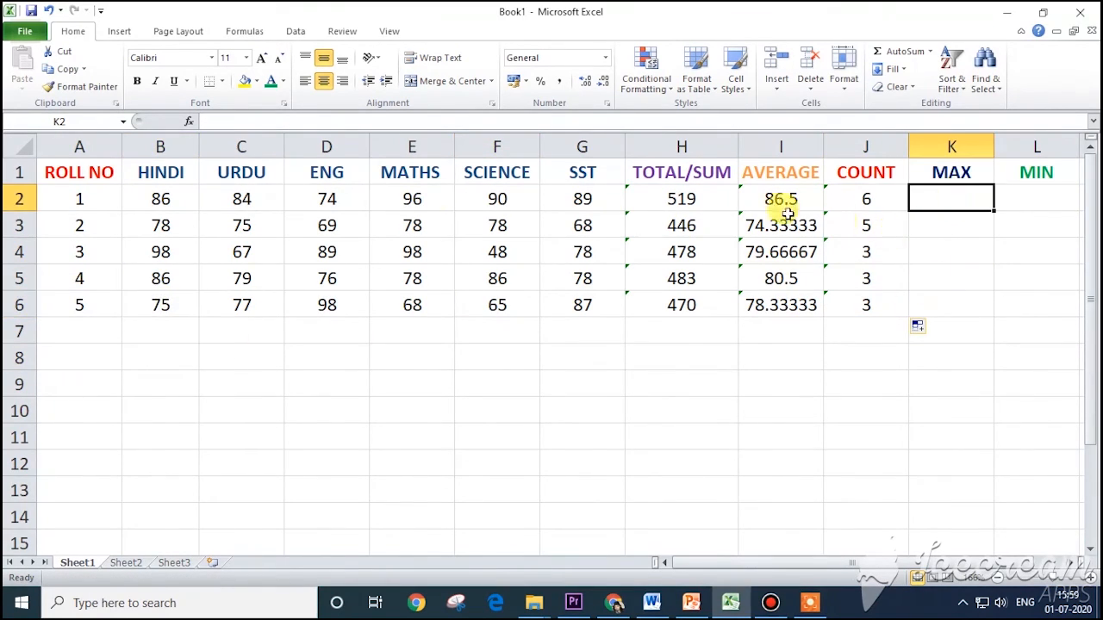
pyautogui.click(146, 207)
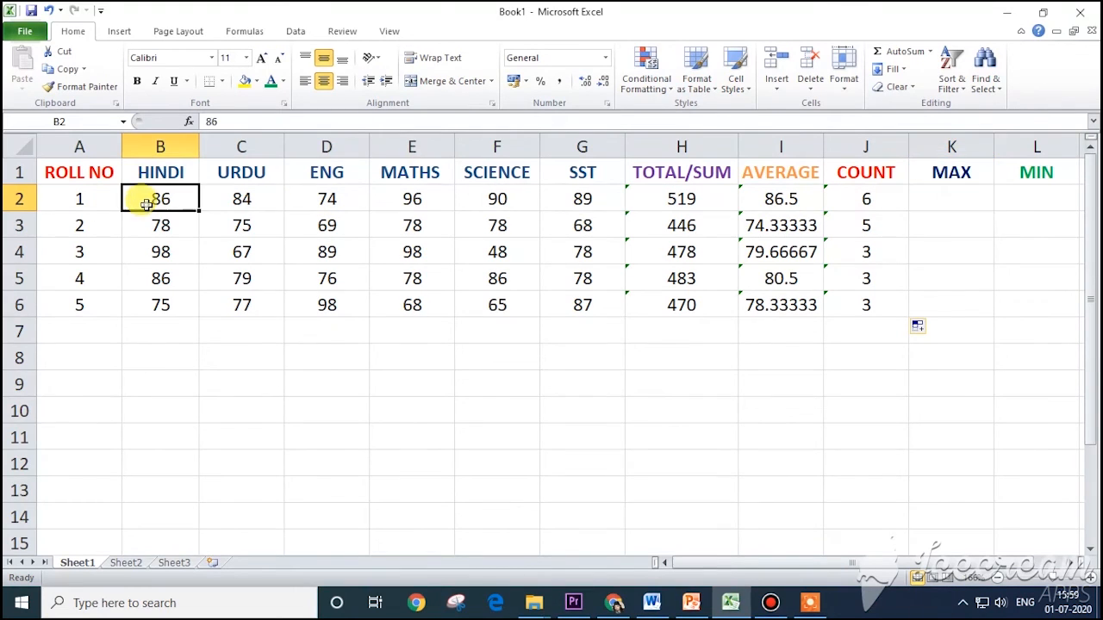
pyautogui.click(556, 203)
pyautogui.click(944, 199)
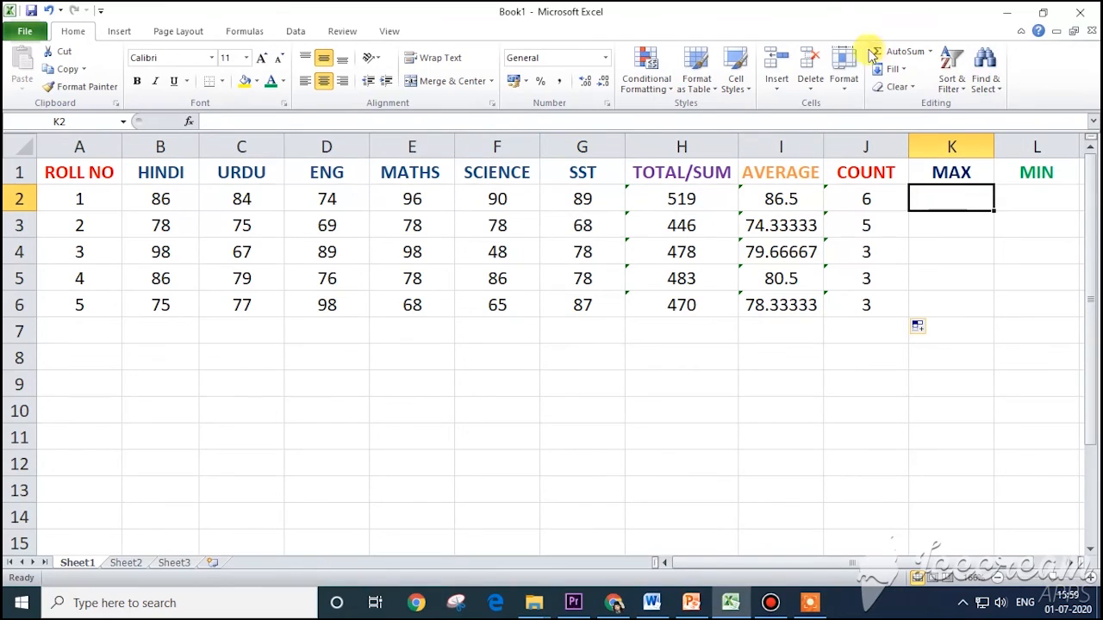
pyautogui.click(930, 51)
pyautogui.click(905, 123)
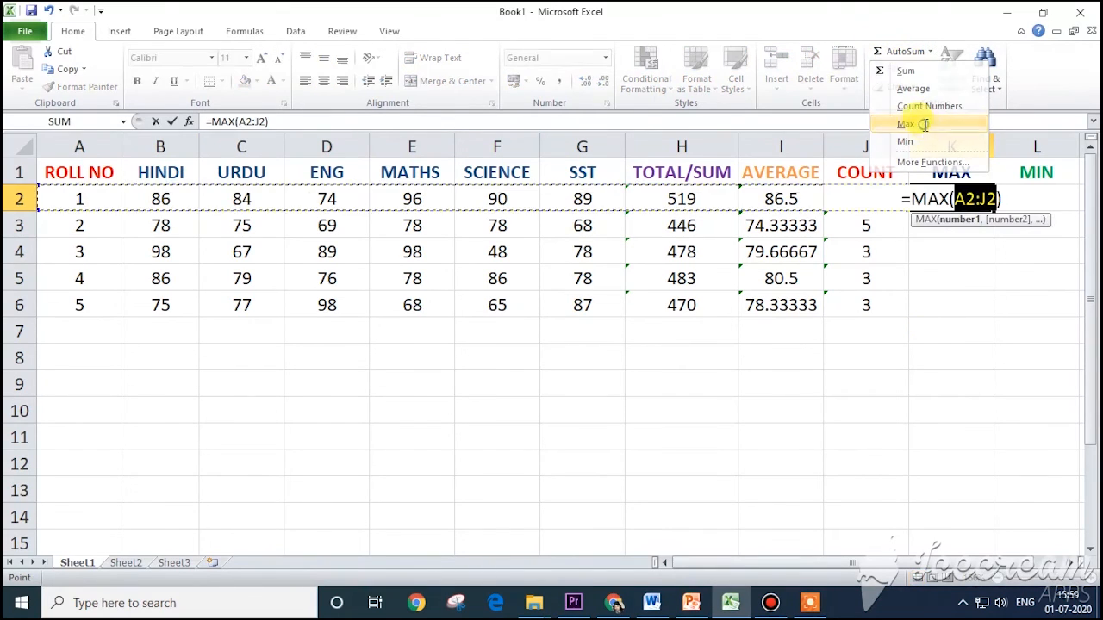
pyautogui.moveTo(166, 199); pyautogui.dragTo(576, 199)
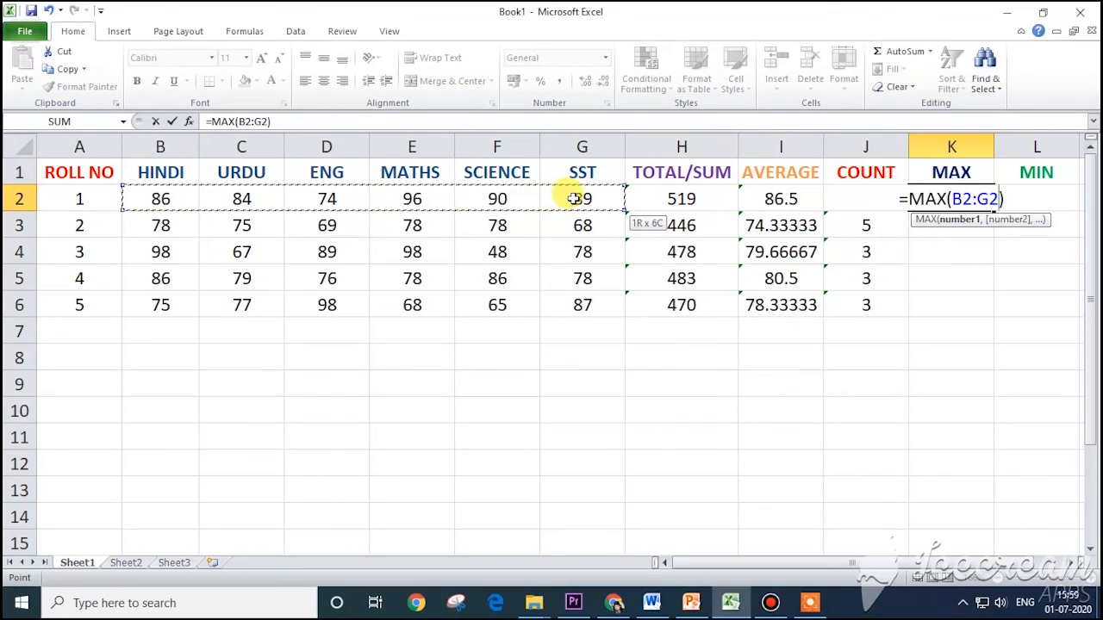
pyautogui.press('Return')
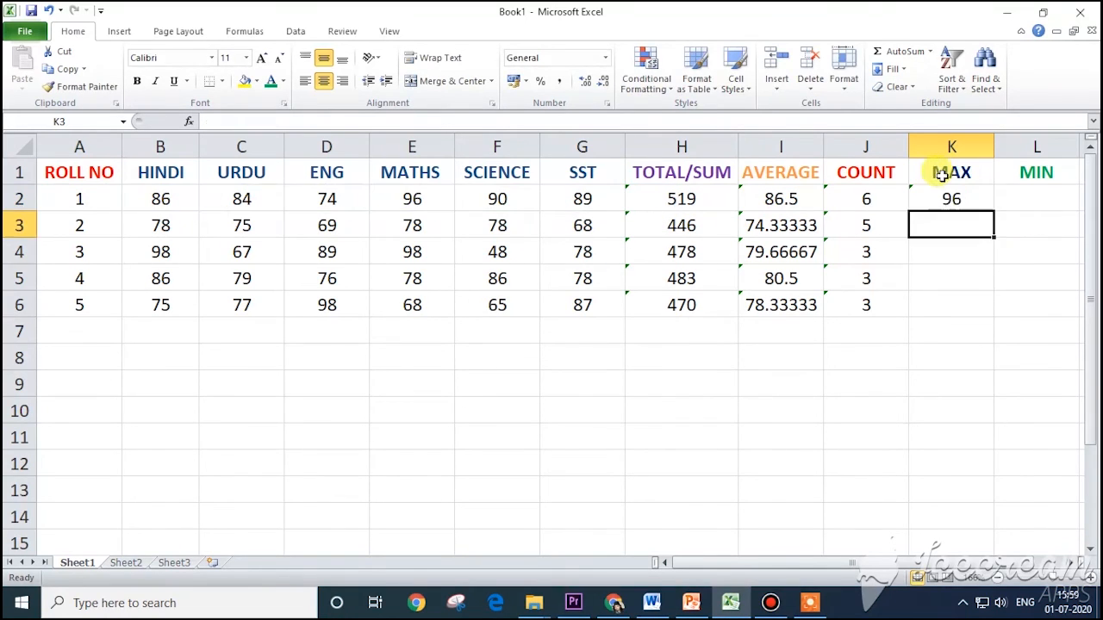
# Fill the MAX formula from K2 down to K6 and check the copied formulas against each roll number's marks.
pyautogui.click(951, 197)
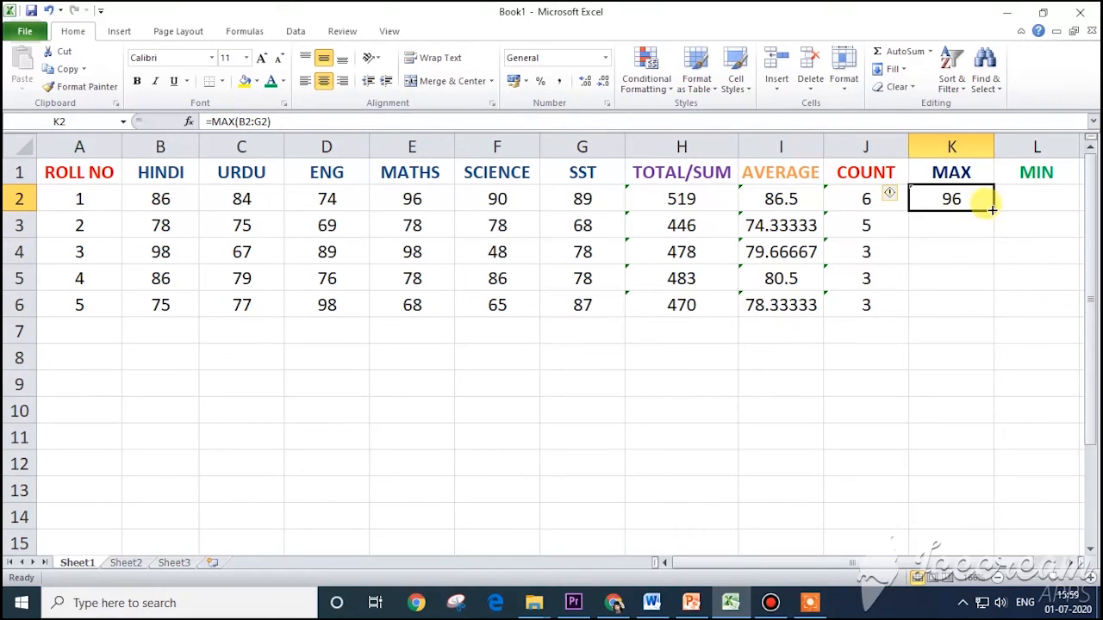
pyautogui.moveTo(995, 210); pyautogui.dragTo(993, 308)
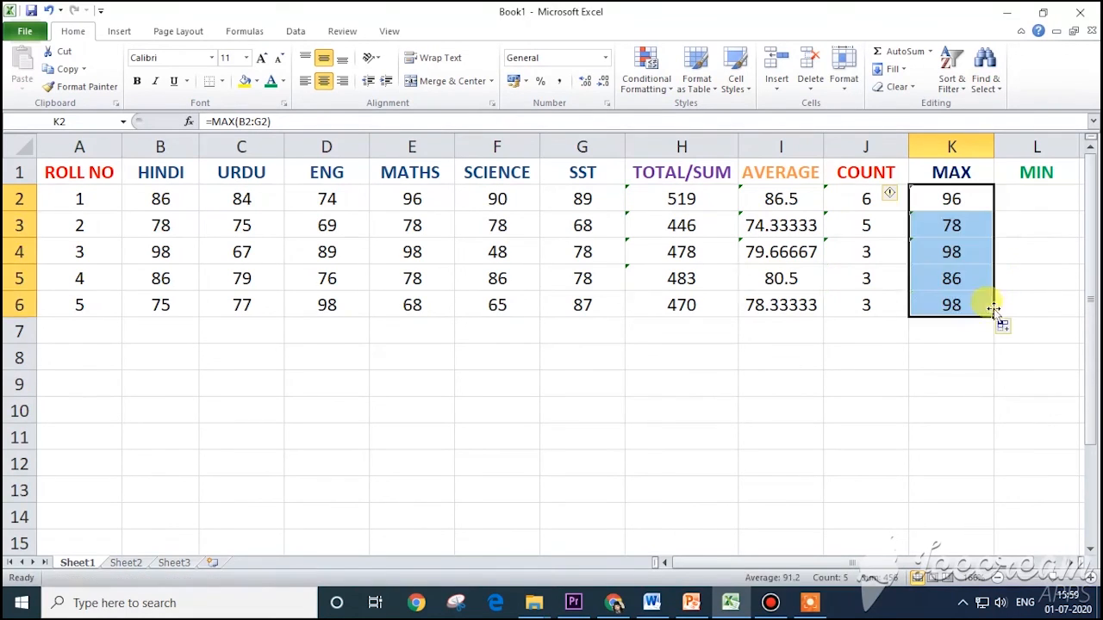
pyautogui.click(966, 228)
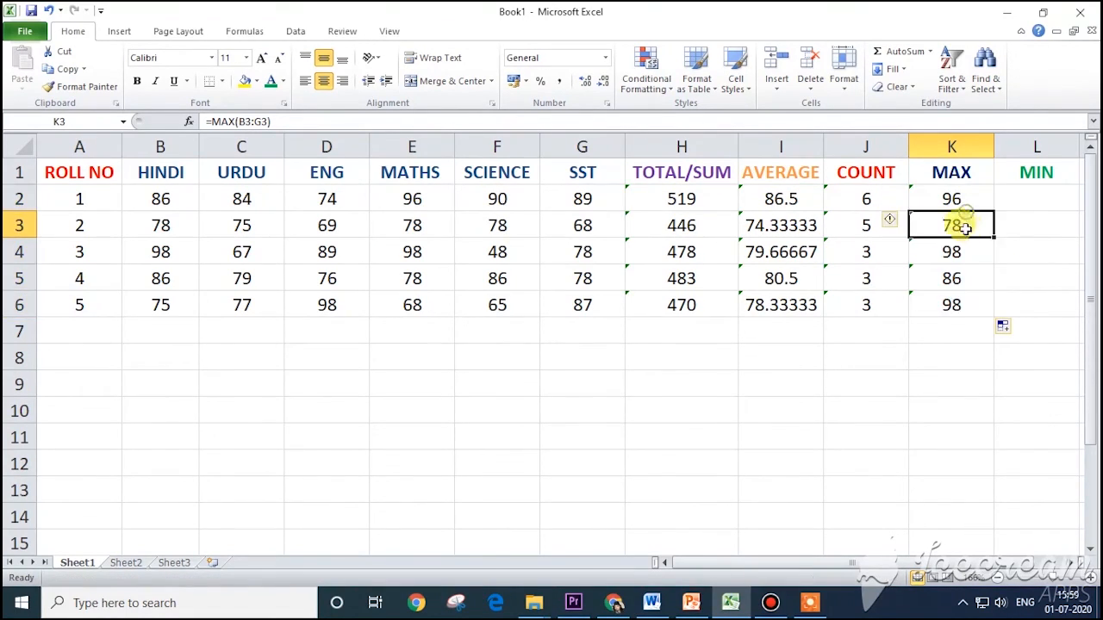
pyautogui.click(157, 231)
pyautogui.click(955, 254)
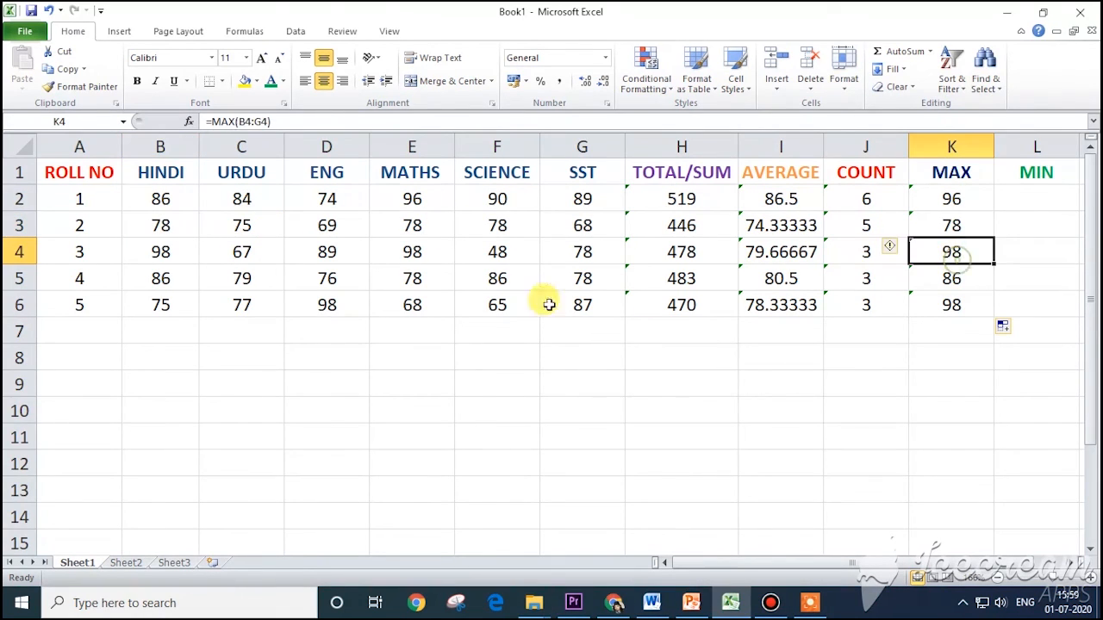
pyautogui.click(157, 251)
pyautogui.click(974, 281)
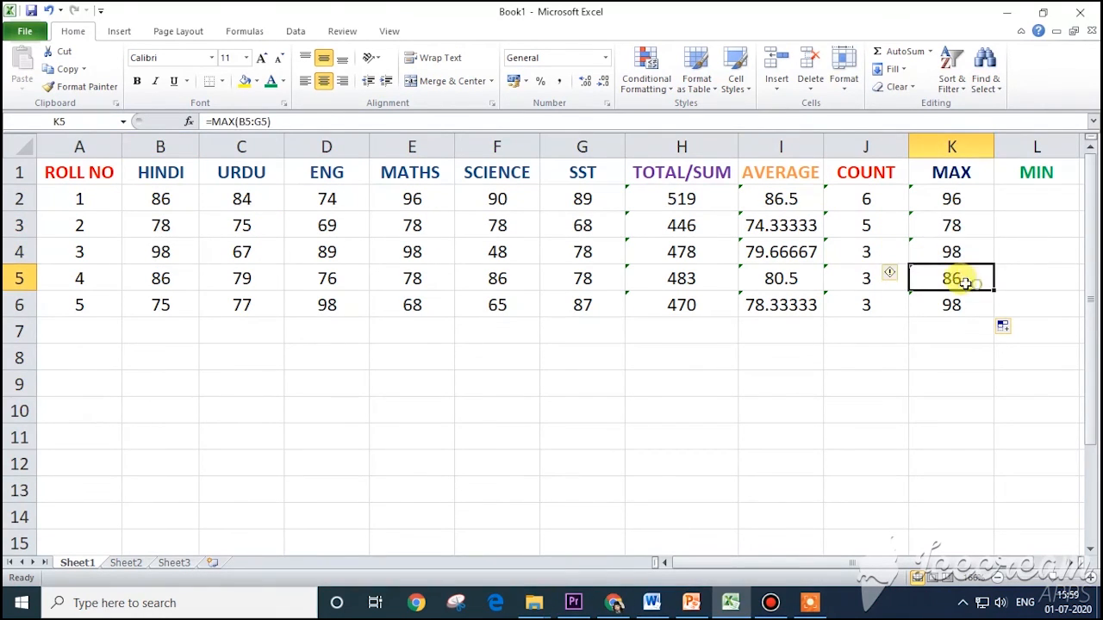
pyautogui.click(195, 277)
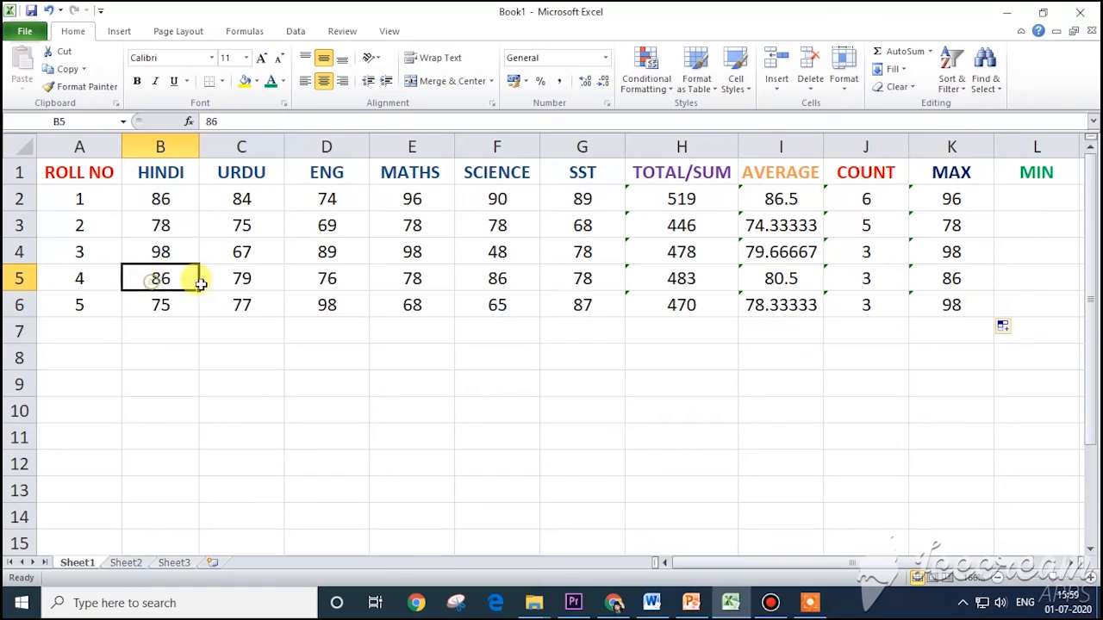
pyautogui.click(522, 283)
pyautogui.click(948, 310)
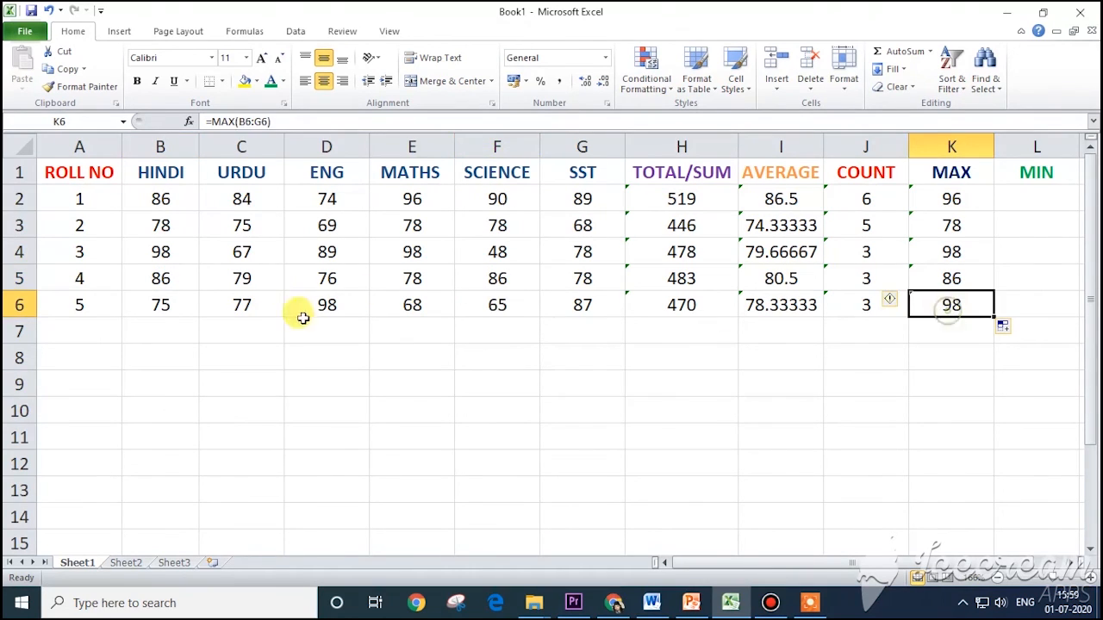
pyautogui.click(327, 308)
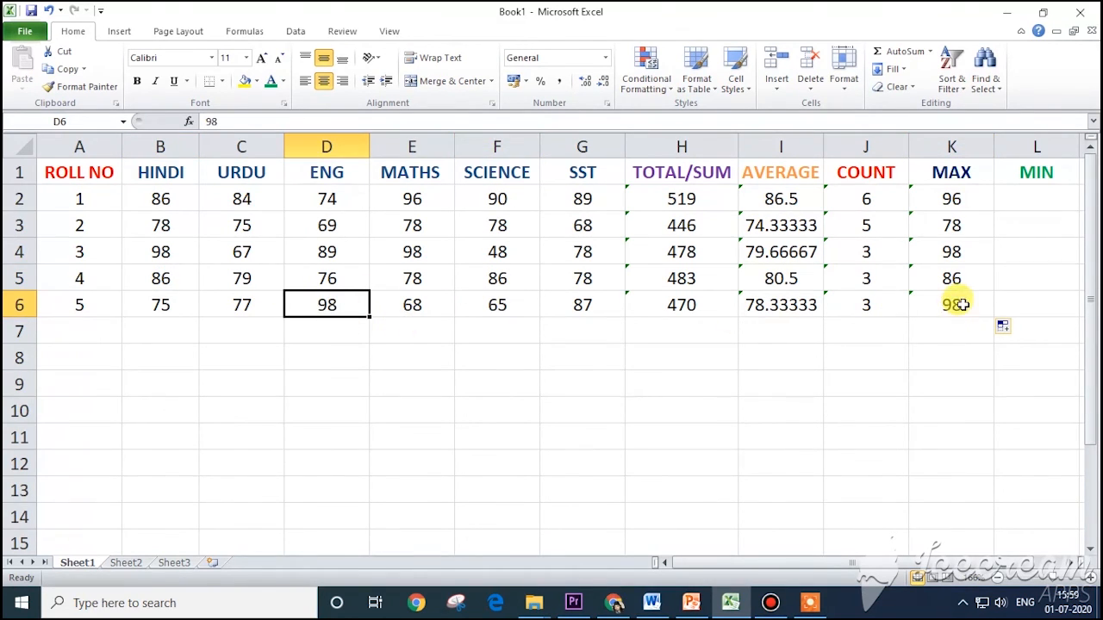
# Calculate the lowest mark of roll number 1 in L2 with AutoSum's Min function over B2:G2.
pyautogui.click(1044, 200)
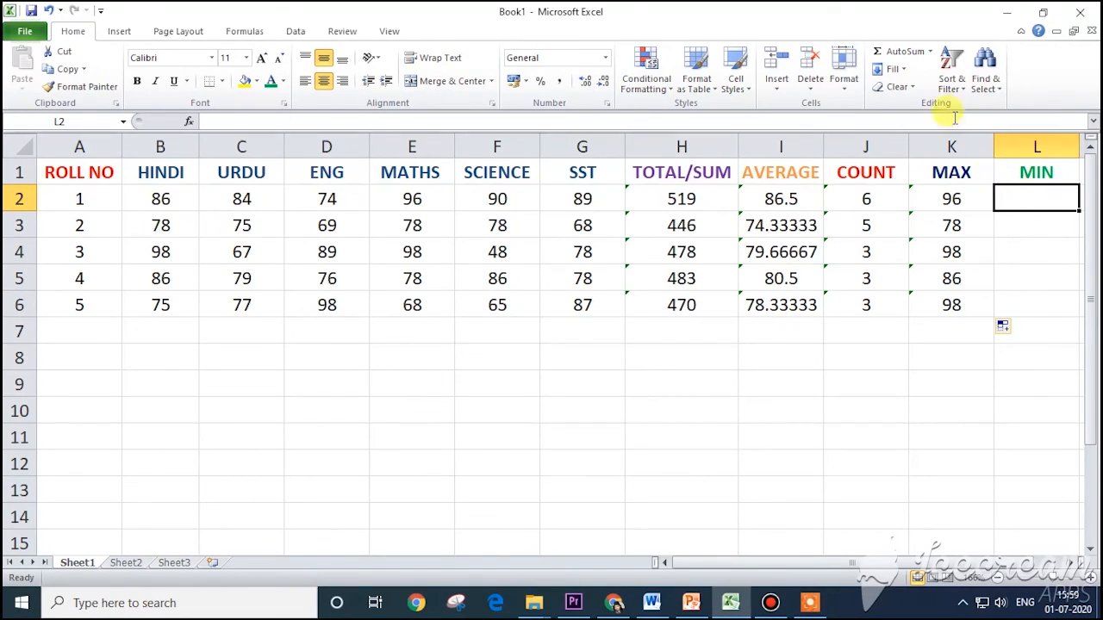
pyautogui.click(931, 52)
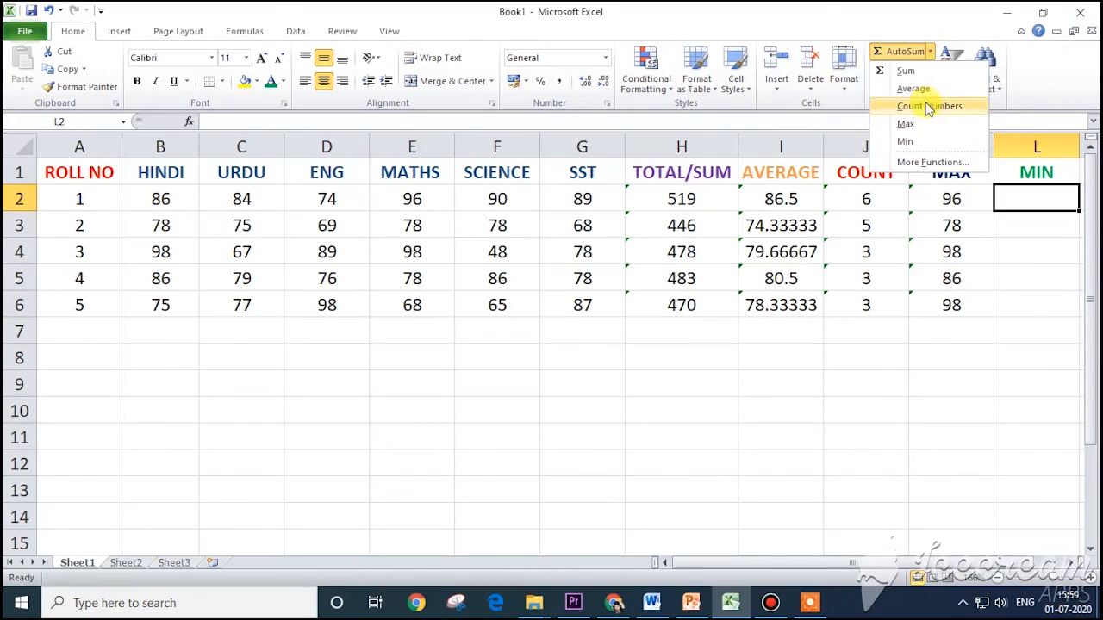
pyautogui.click(910, 145)
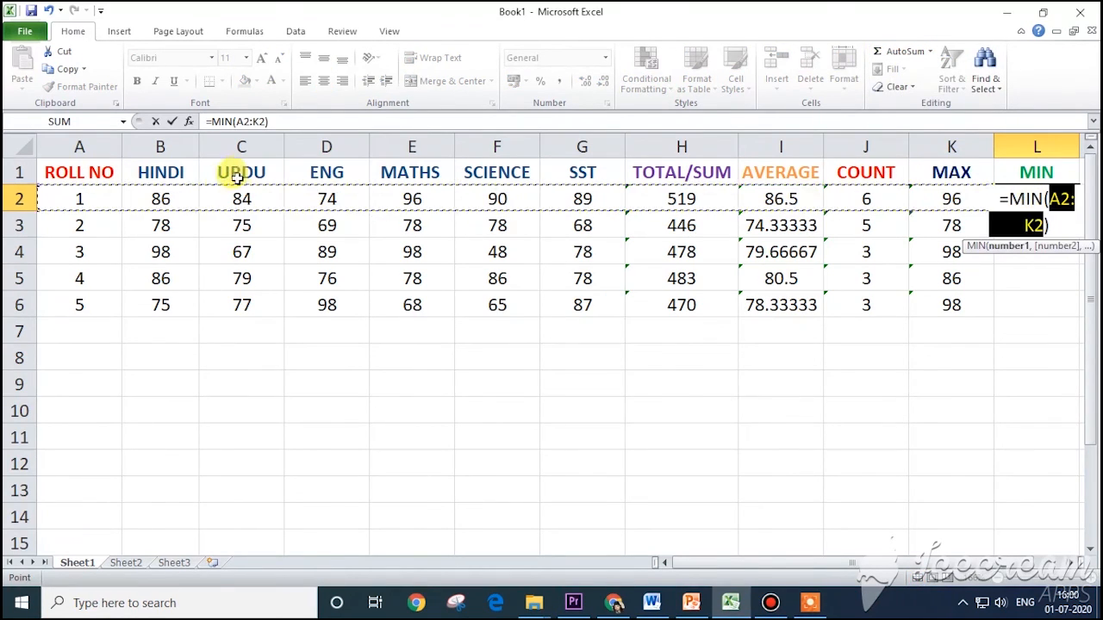
pyautogui.moveTo(161, 199); pyautogui.dragTo(558, 201)
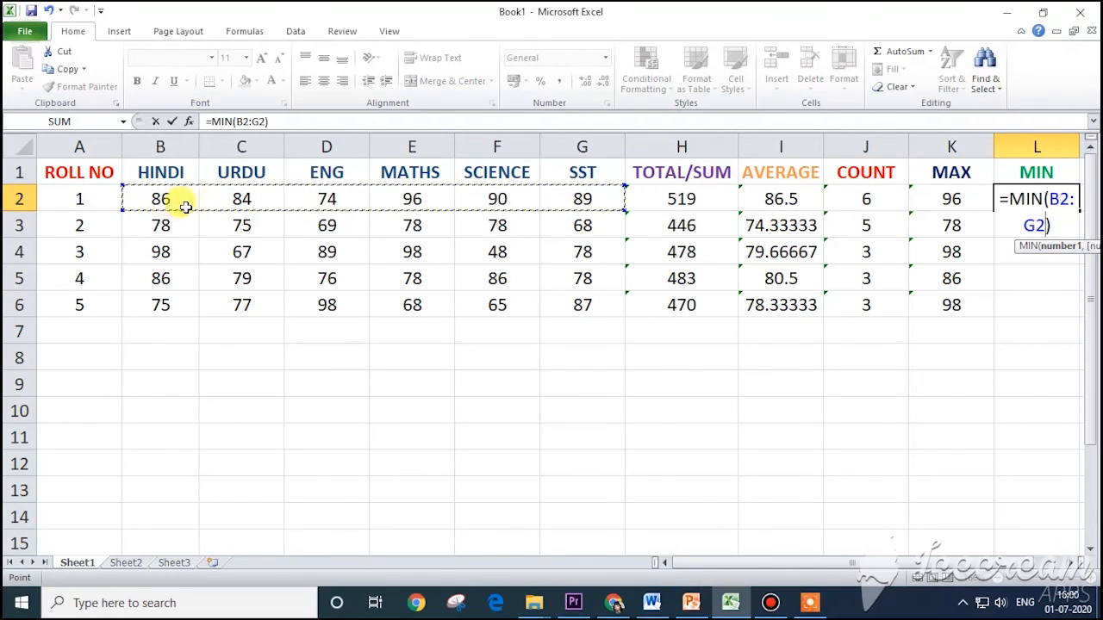
pyautogui.press('Return')
# Fill the MIN formula from L2 down to L6 and check the copied results against each roll number's marks.
pyautogui.click(1035, 198)
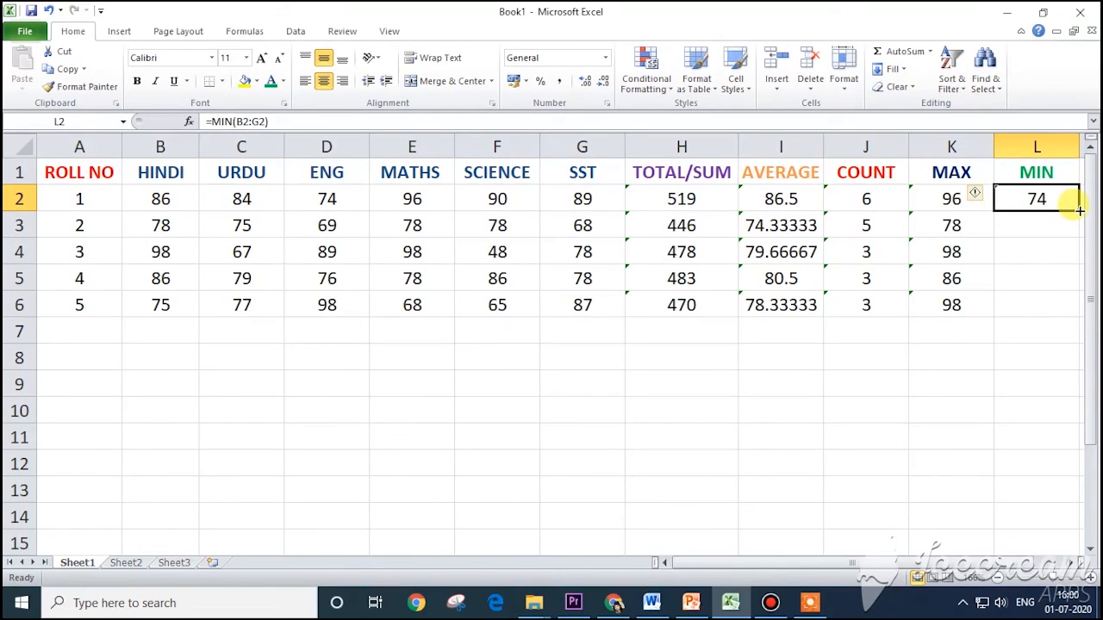
pyautogui.moveTo(1078, 210); pyautogui.dragTo(1063, 313)
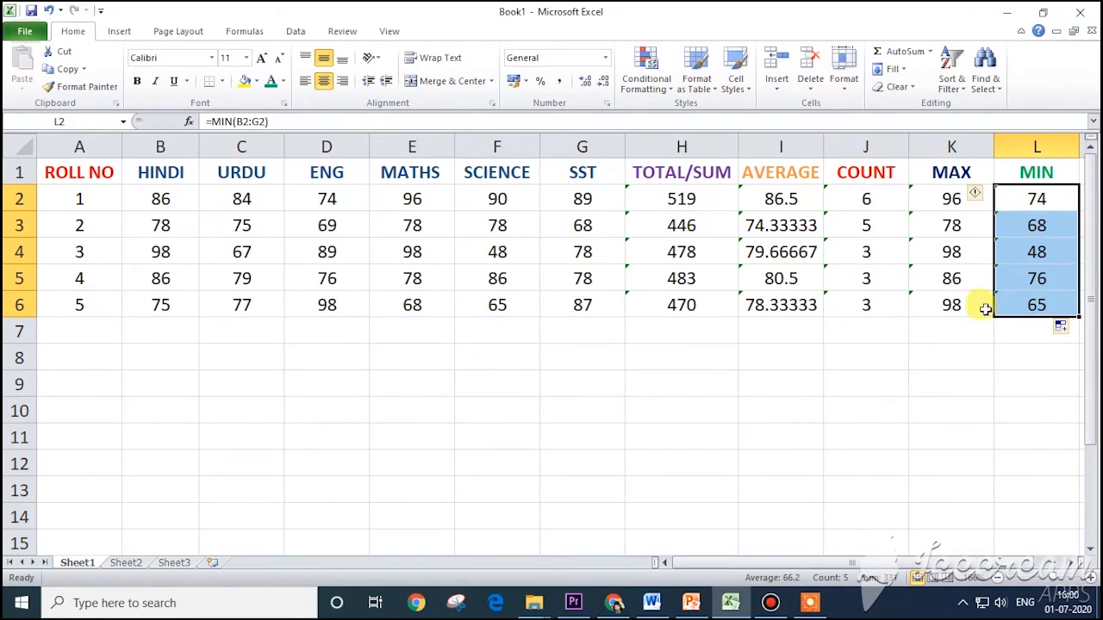
pyautogui.click(1058, 310)
pyautogui.click(493, 305)
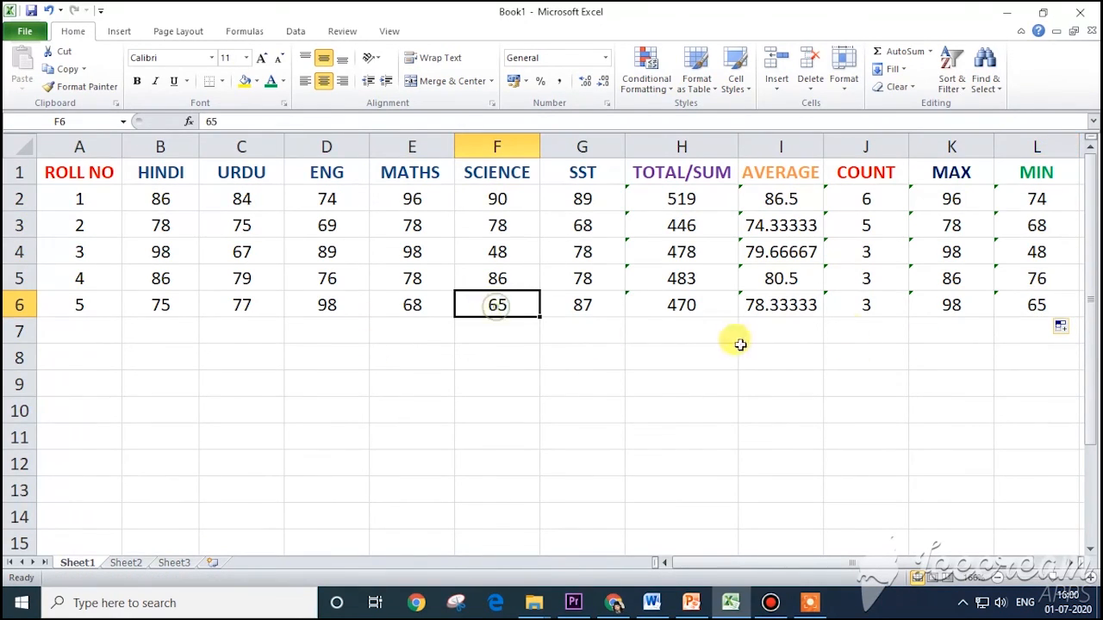
pyautogui.click(1045, 261)
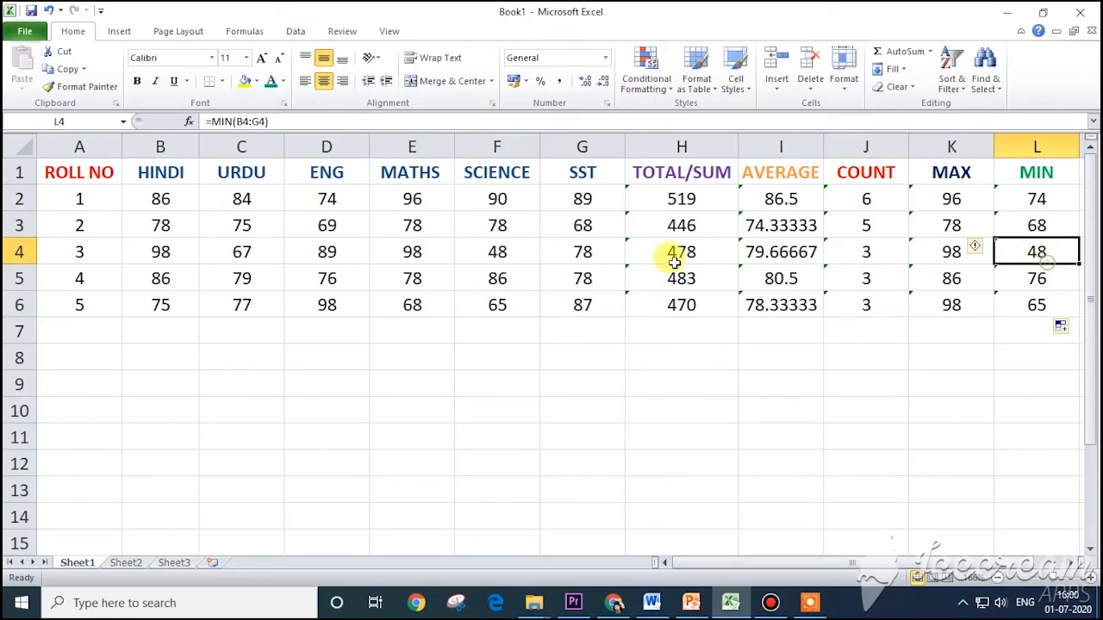
pyautogui.click(506, 259)
pyautogui.click(1027, 225)
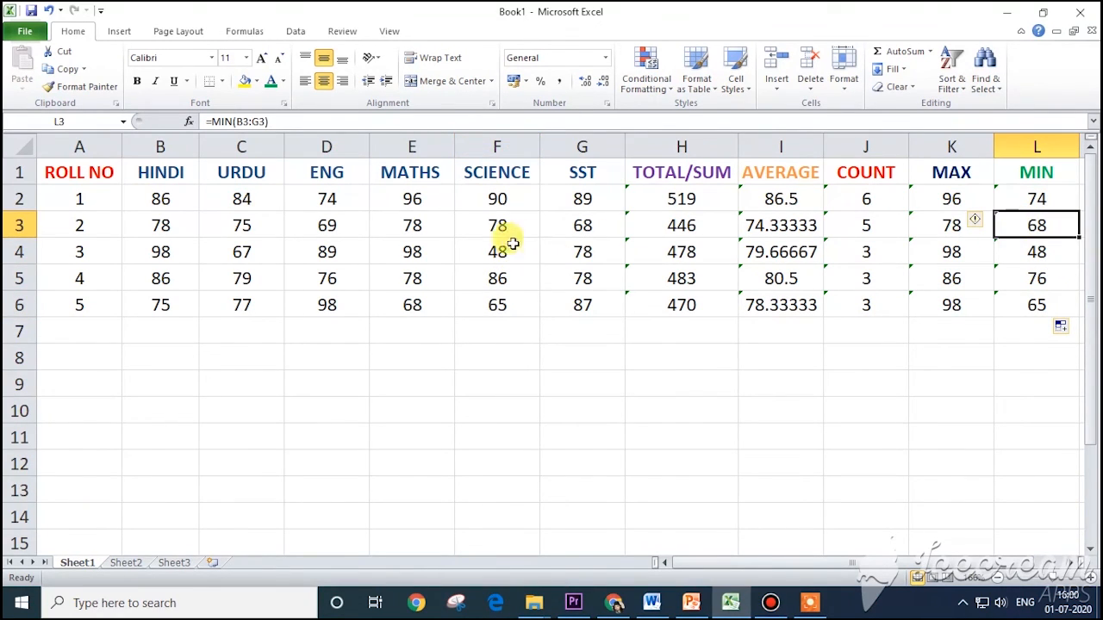
pyautogui.click(579, 230)
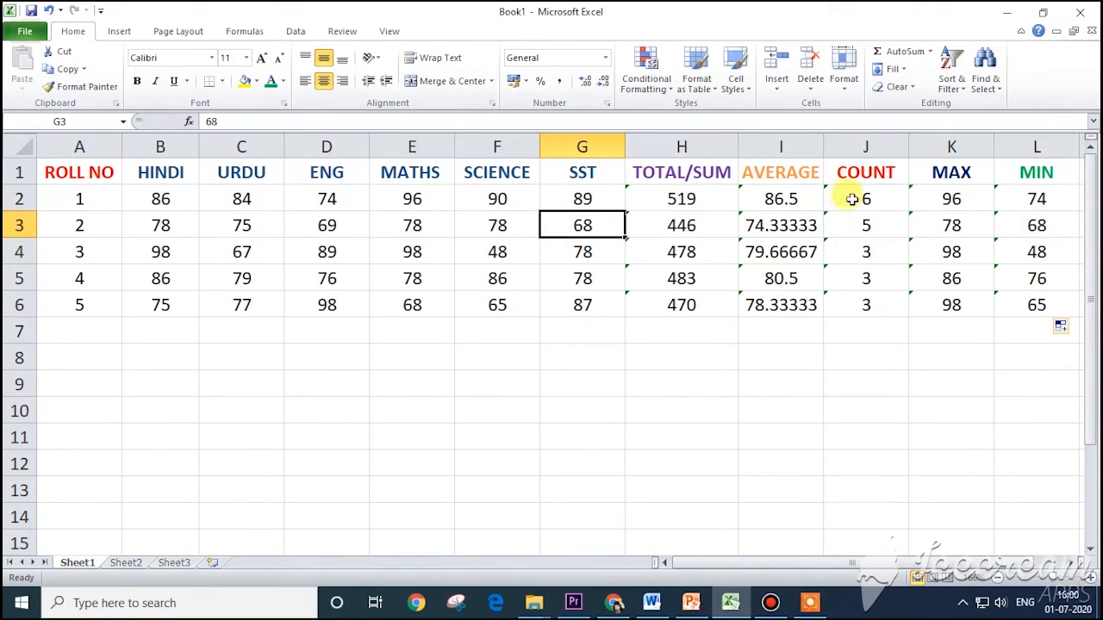
# Review the TOTAL/SUM, AVERAGE, COUNT, MAX and MIN column headings of the completed marks table one by one.
pyautogui.click(699, 176)
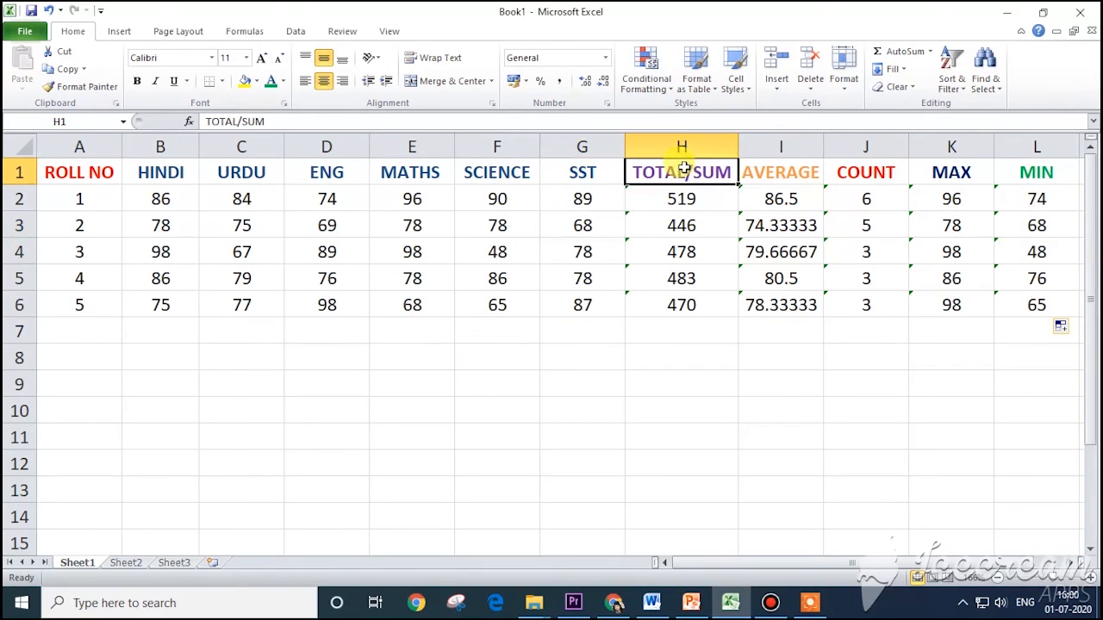
pyautogui.click(801, 175)
pyautogui.click(894, 175)
pyautogui.click(982, 174)
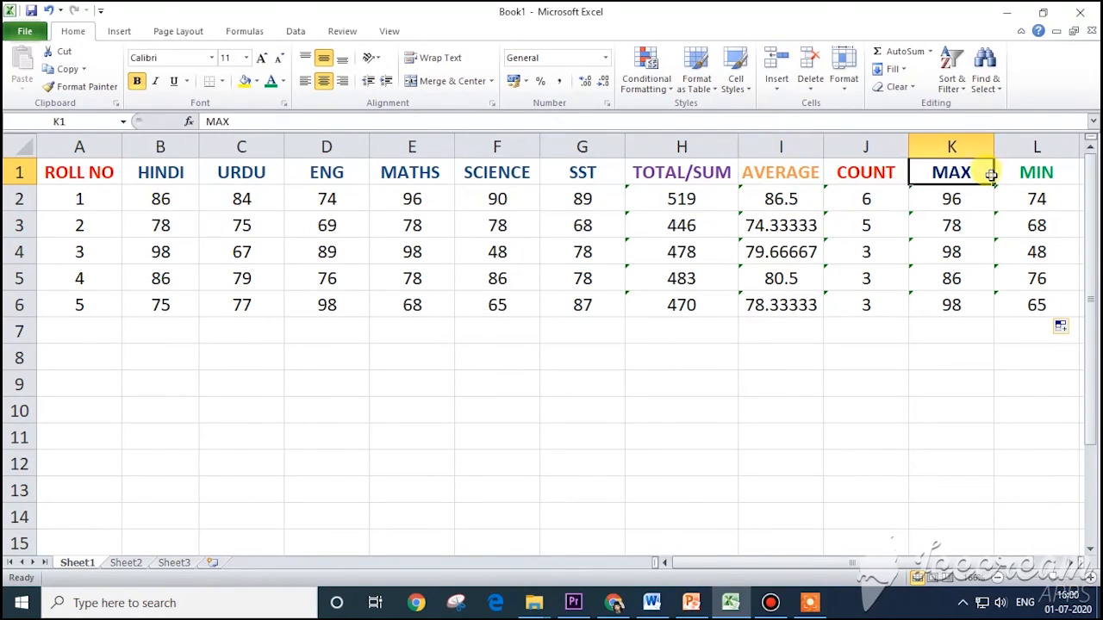
pyautogui.click(1038, 172)
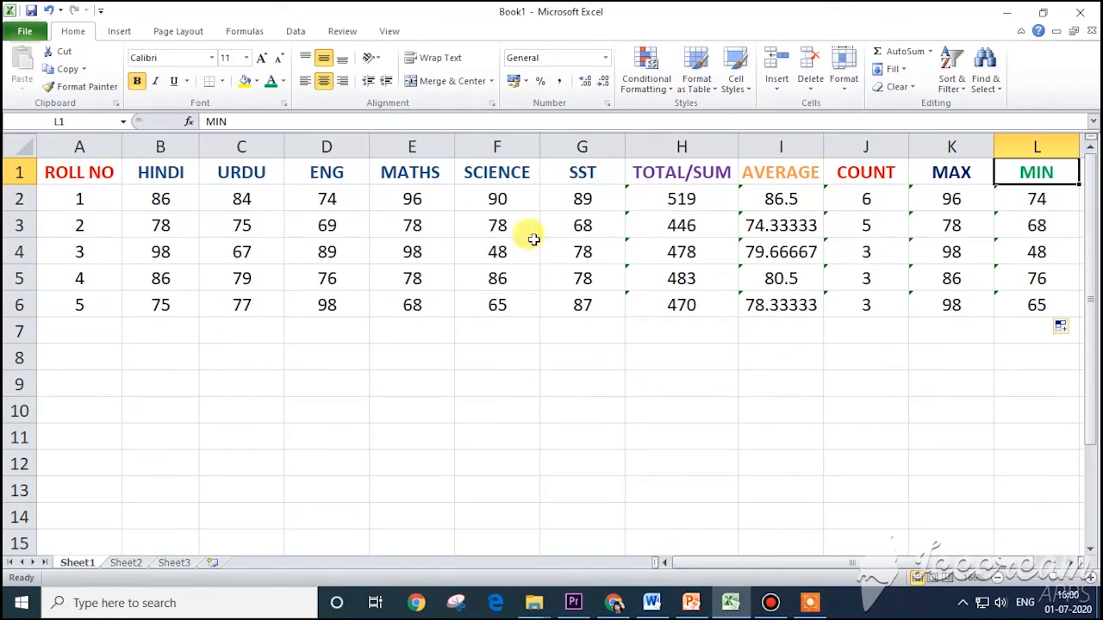
pyautogui.click(608, 367)
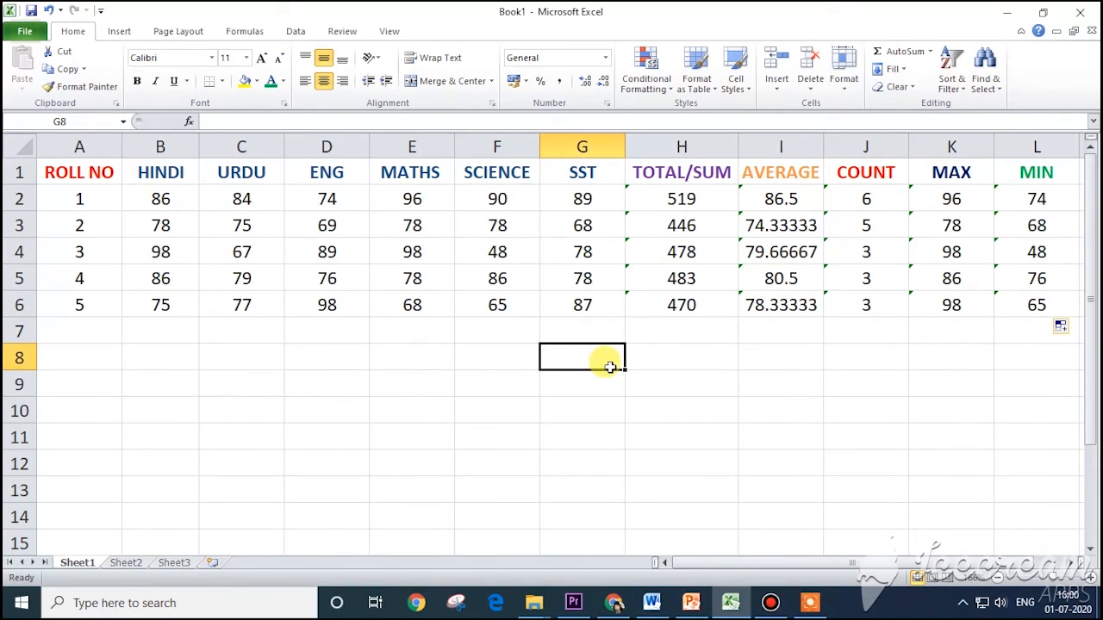